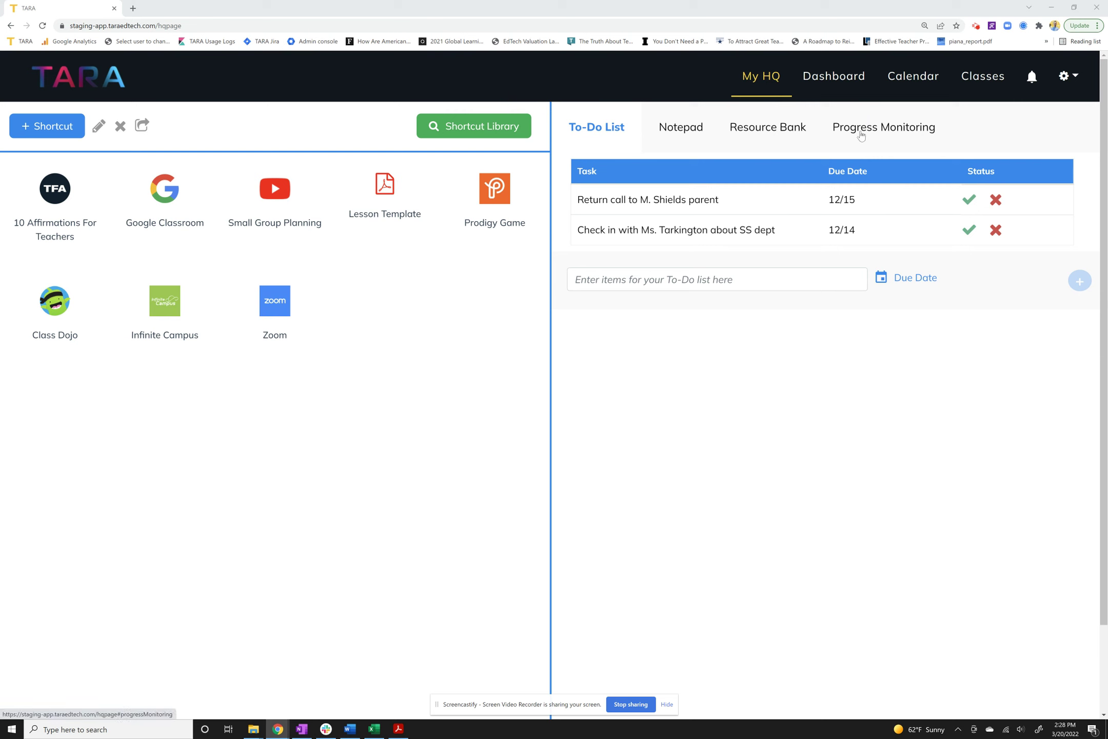
Switch the My HQ right panel from the To-Do list to Progress Monitoring.
left_click(900, 133)
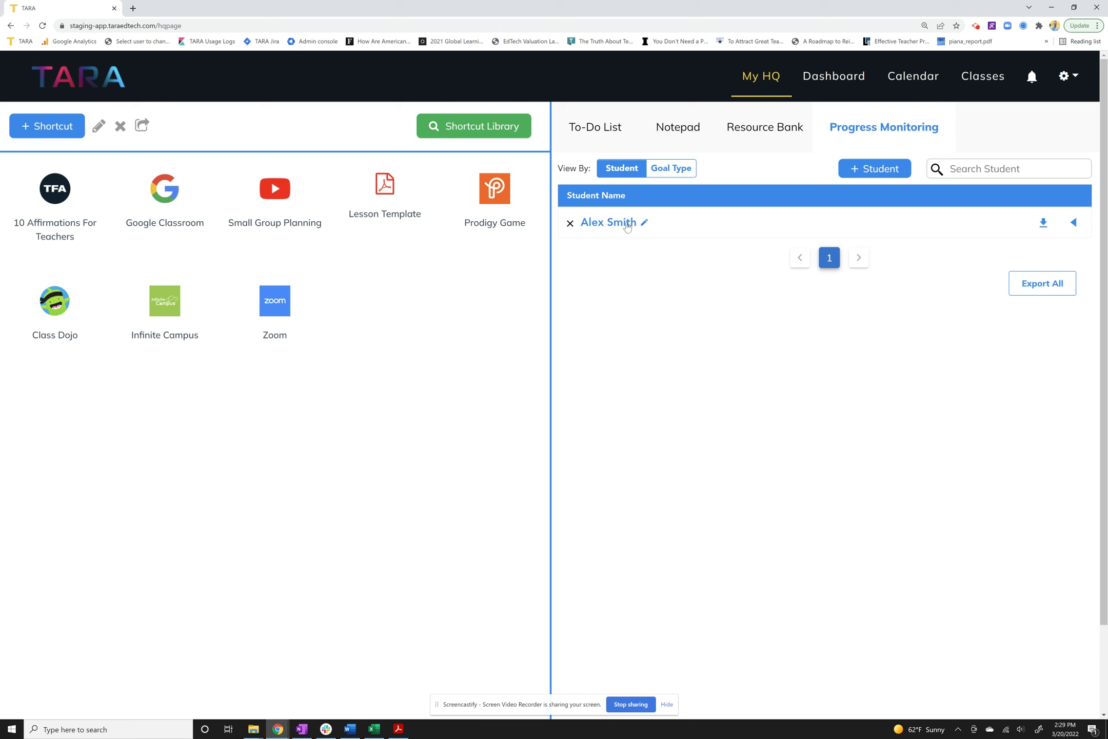
left_click(866, 170)
Enter three student names, adding a name field for each extra one, and save them.
left_click(530, 145)
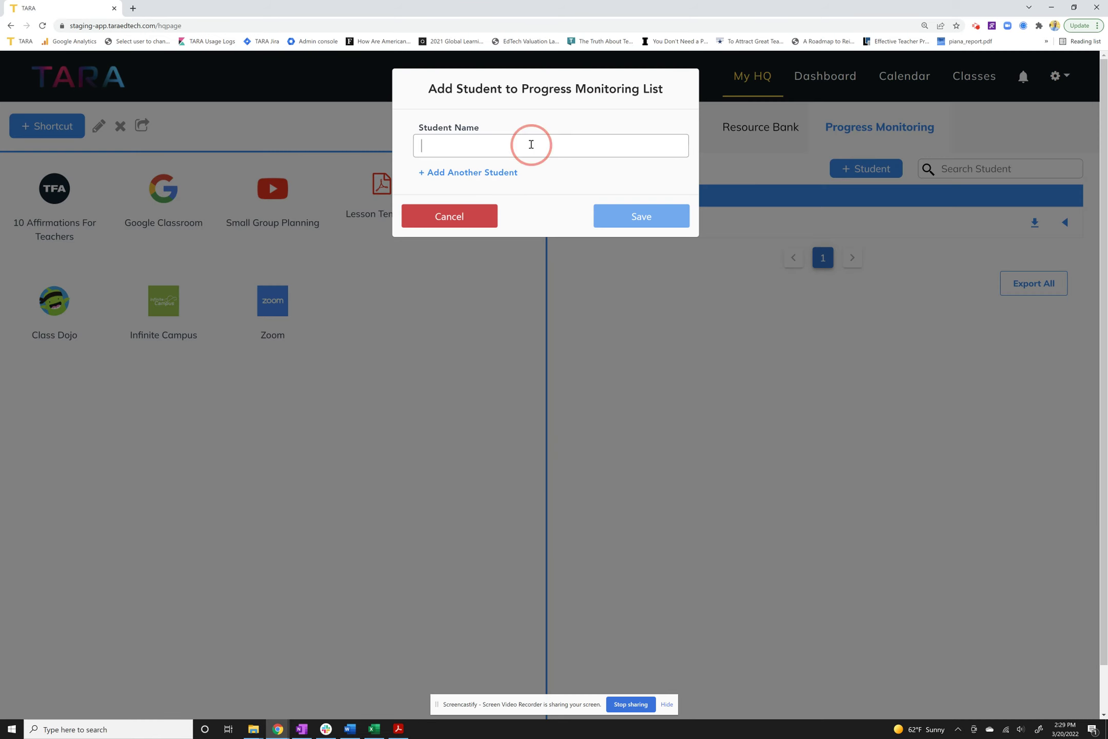
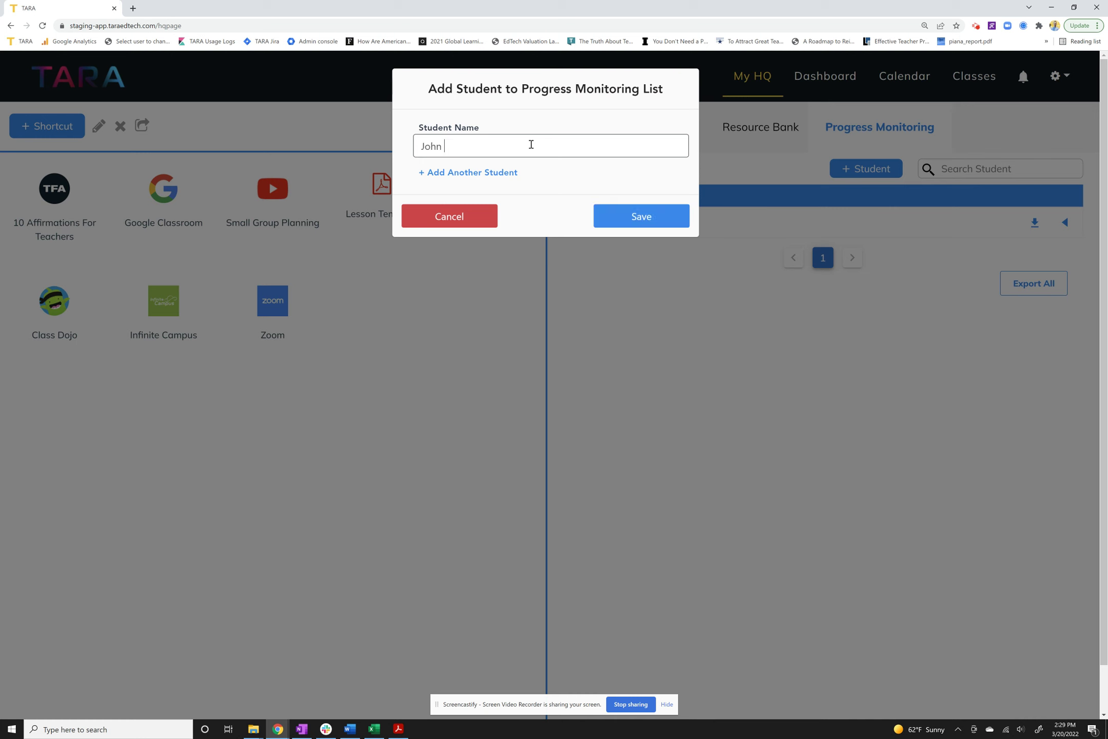
left_click(499, 174)
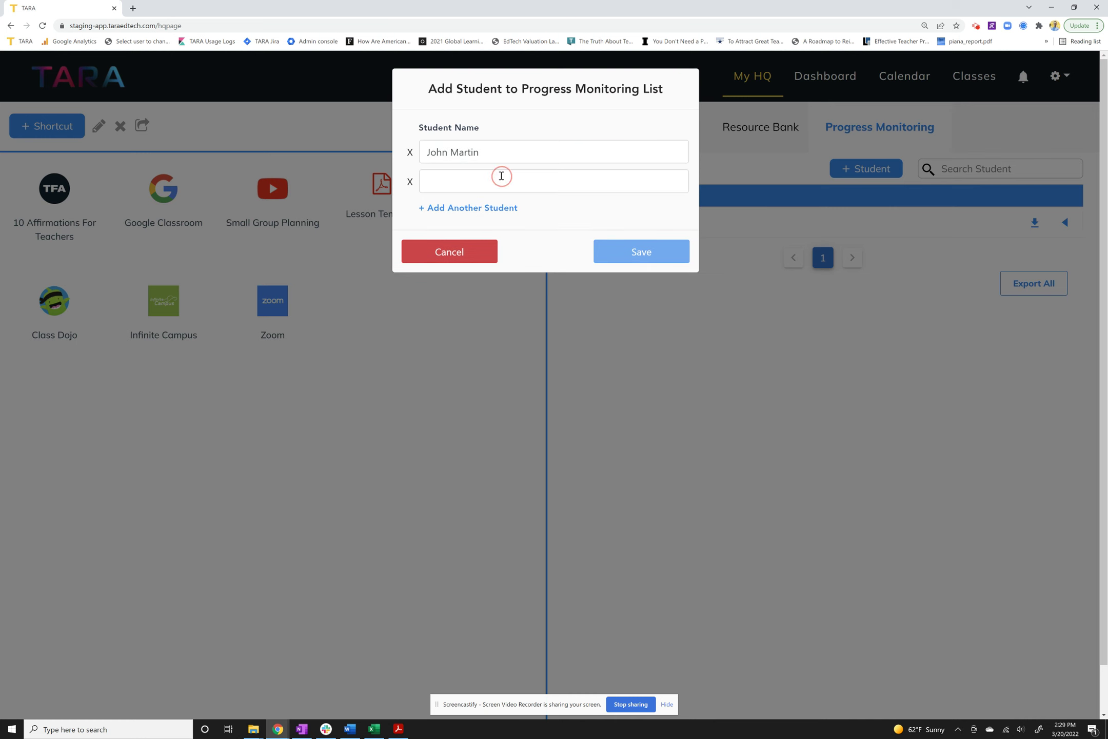
left_click(500, 179)
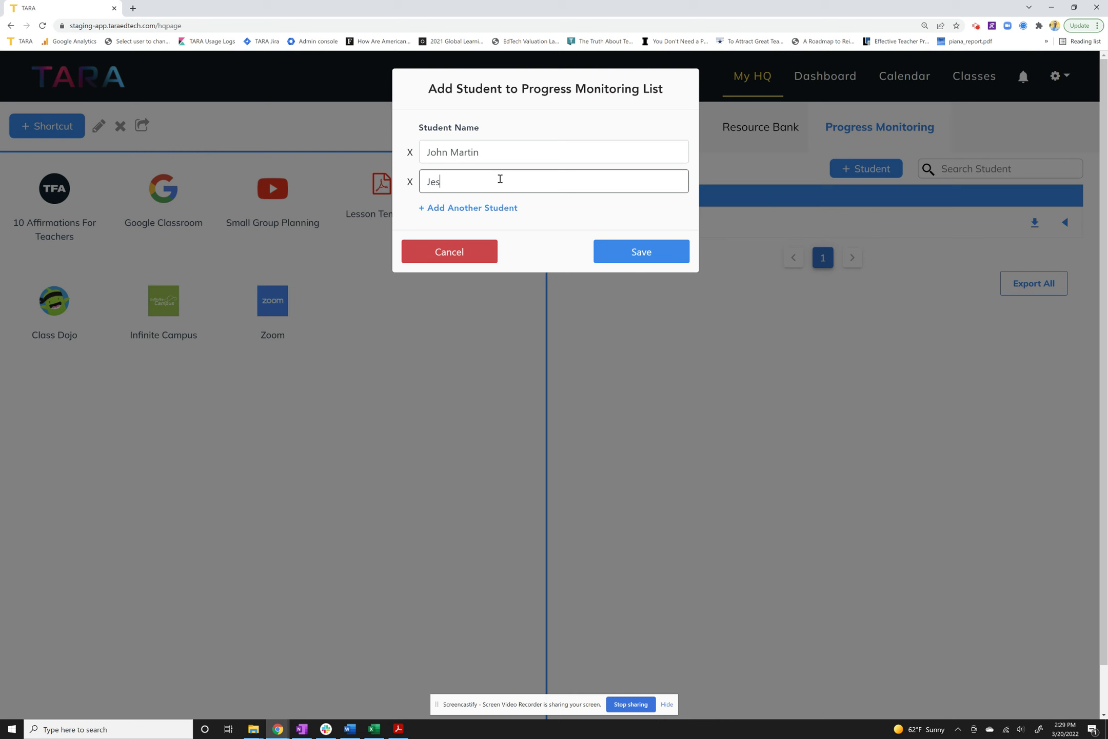
left_click(488, 207)
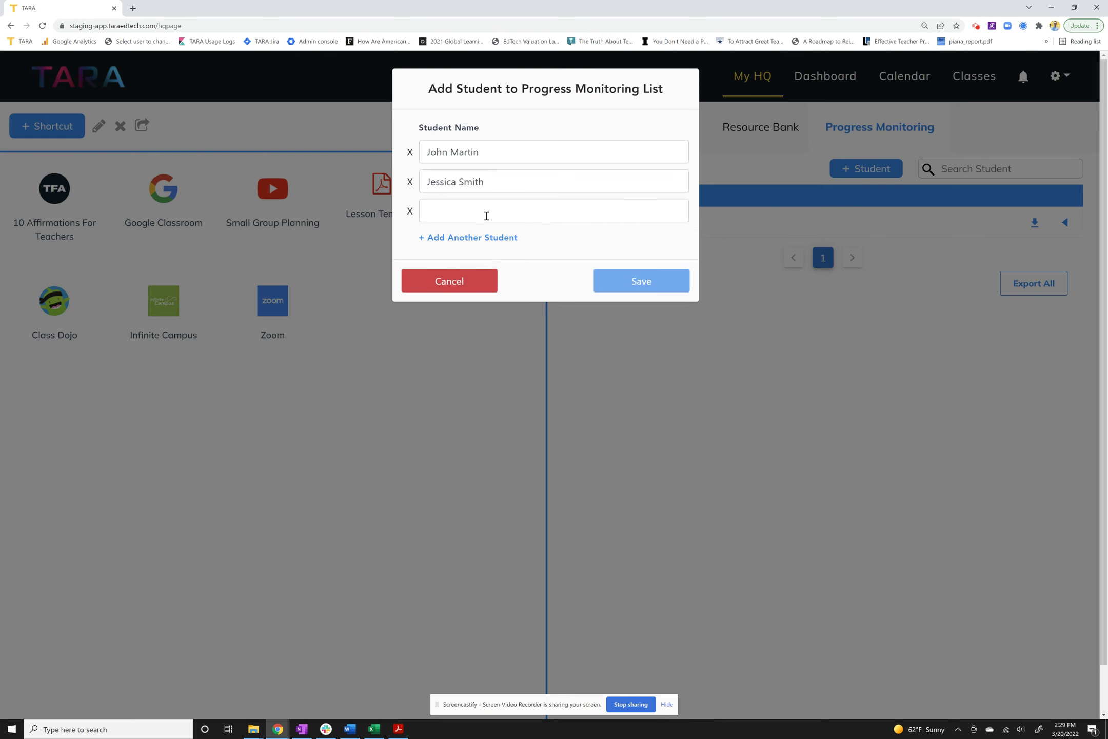
left_click(487, 216)
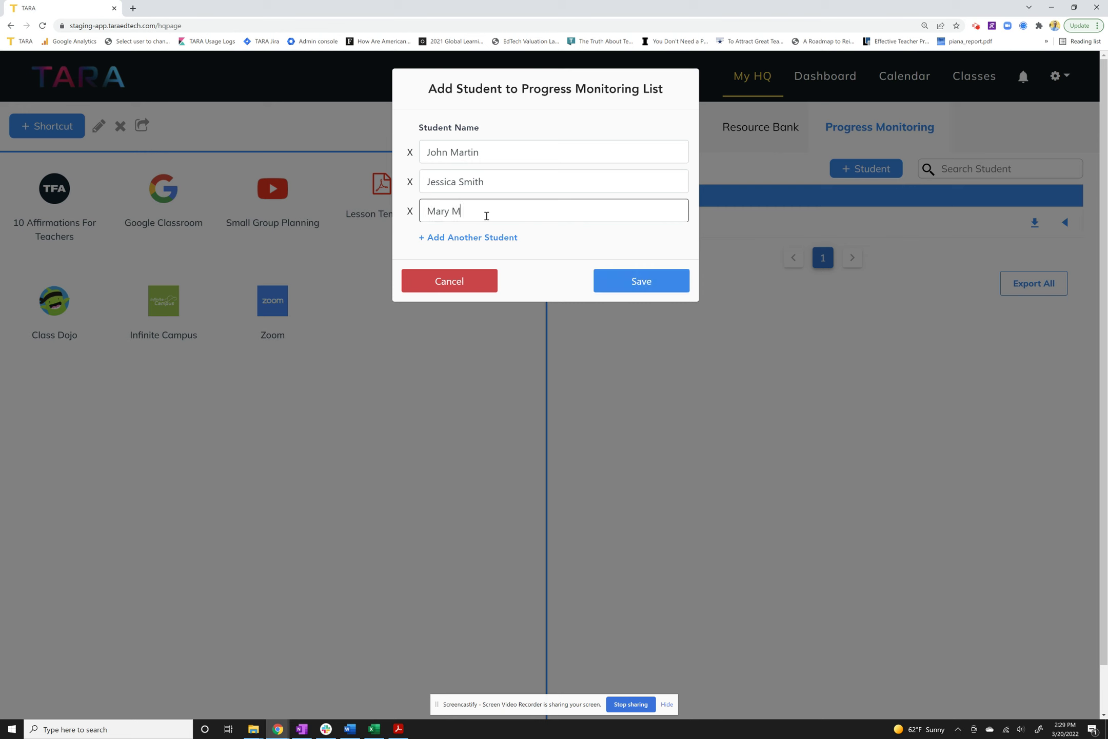
left_click(627, 290)
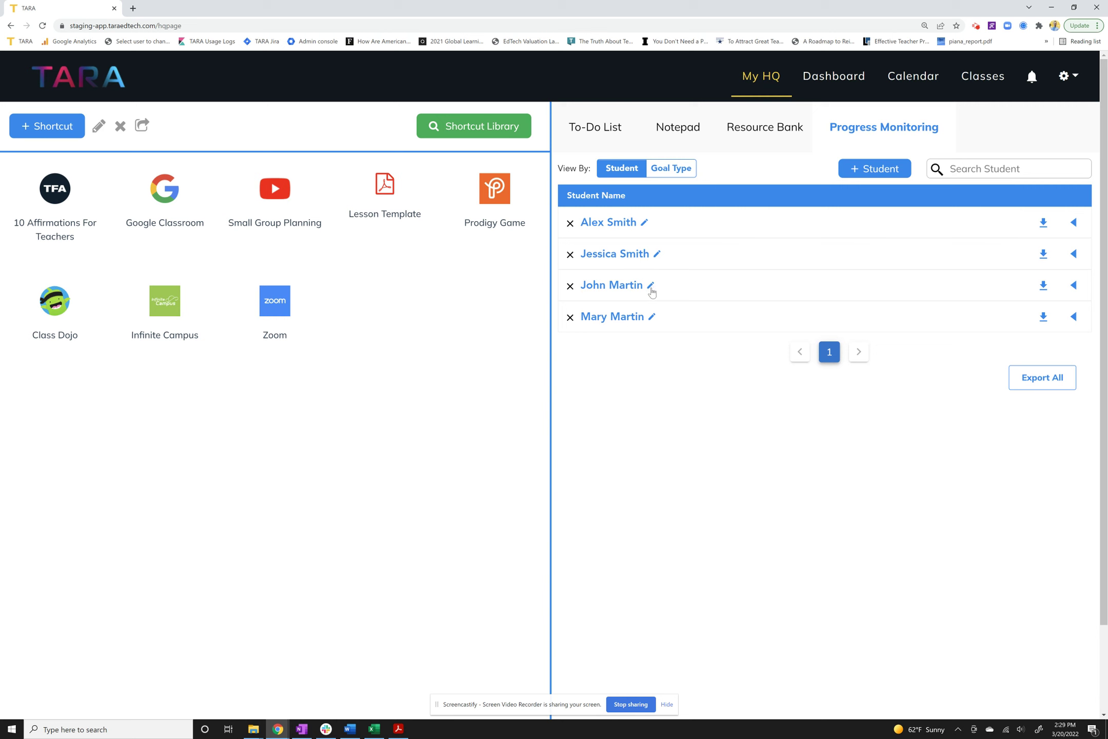
Replace the fourth student's surname with a new one and save the edit.
left_click(652, 317)
left_click(646, 363)
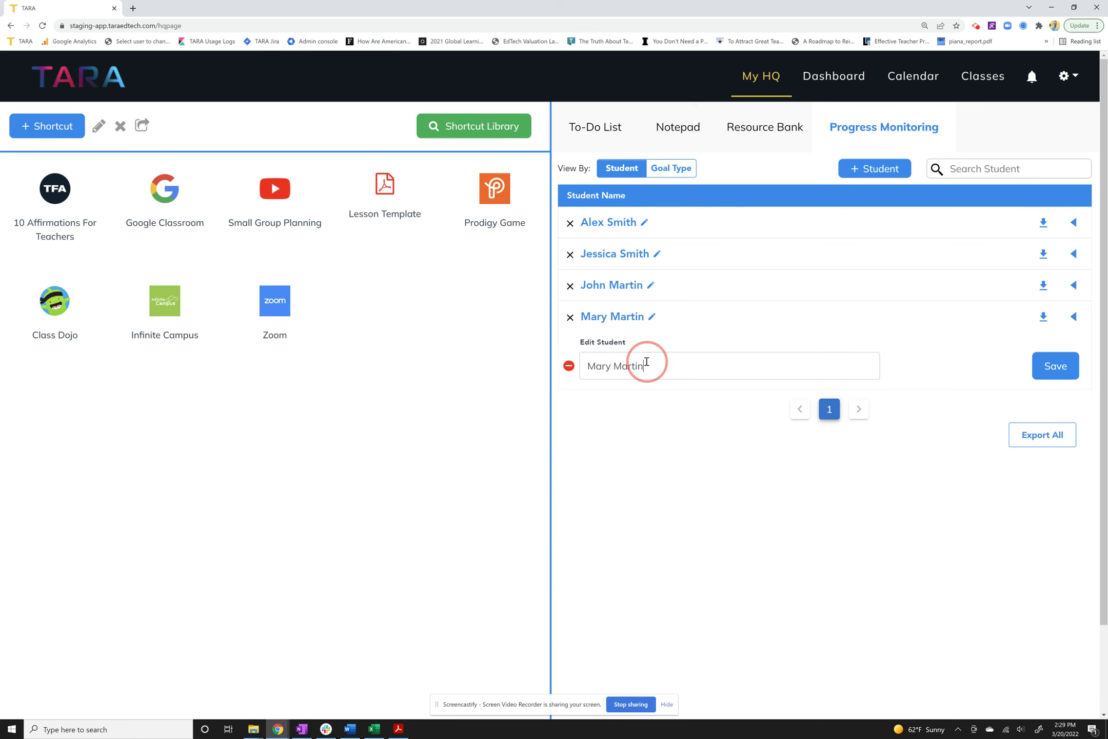
left_click_drag(644, 366, 616, 369)
type("Scott")
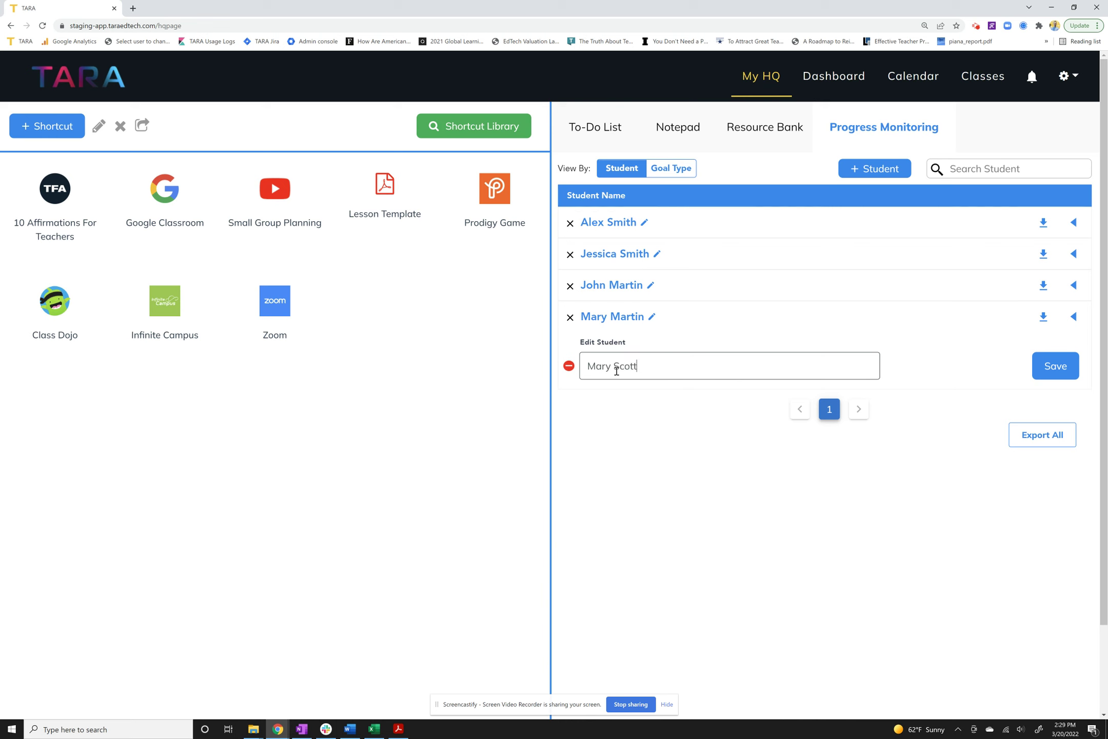
left_click(1057, 365)
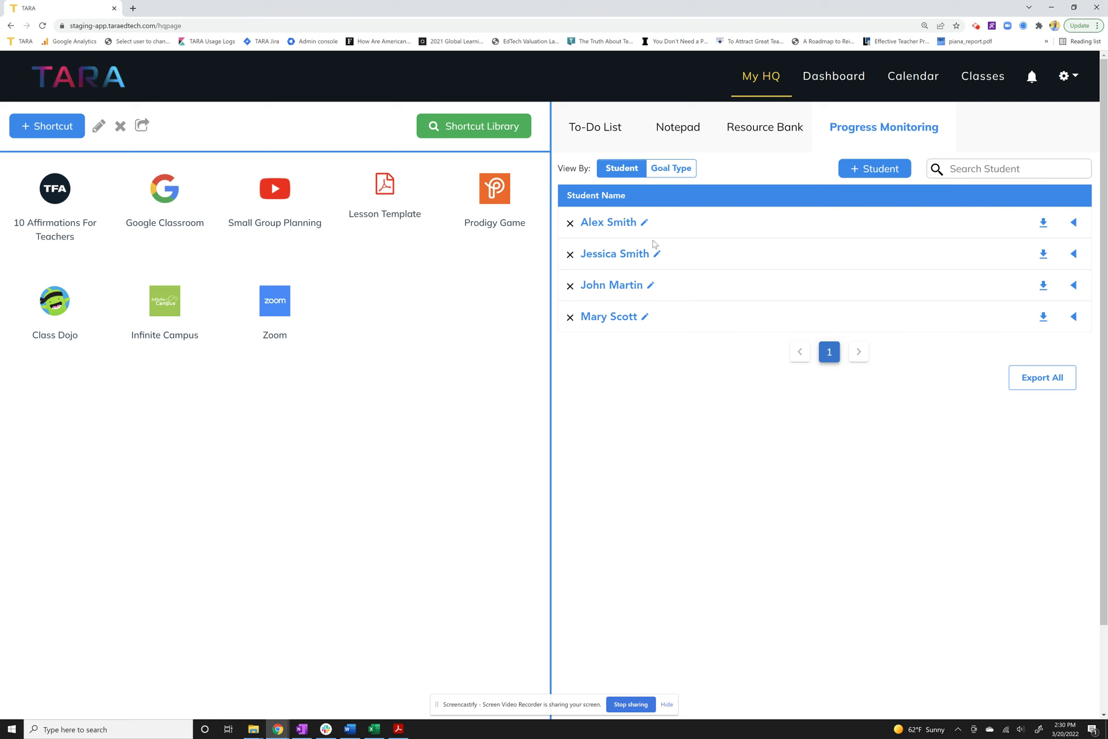
Check the first student's two goals, then re-expand the second student's empty entry.
left_click(599, 261)
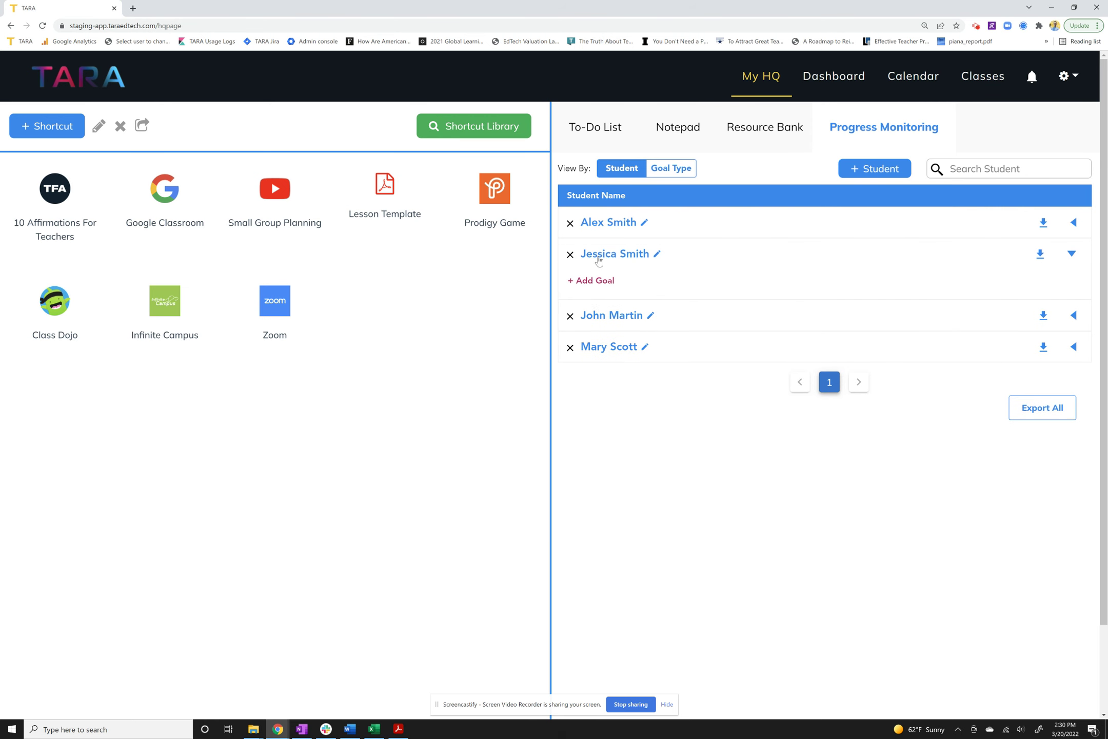
left_click(621, 222)
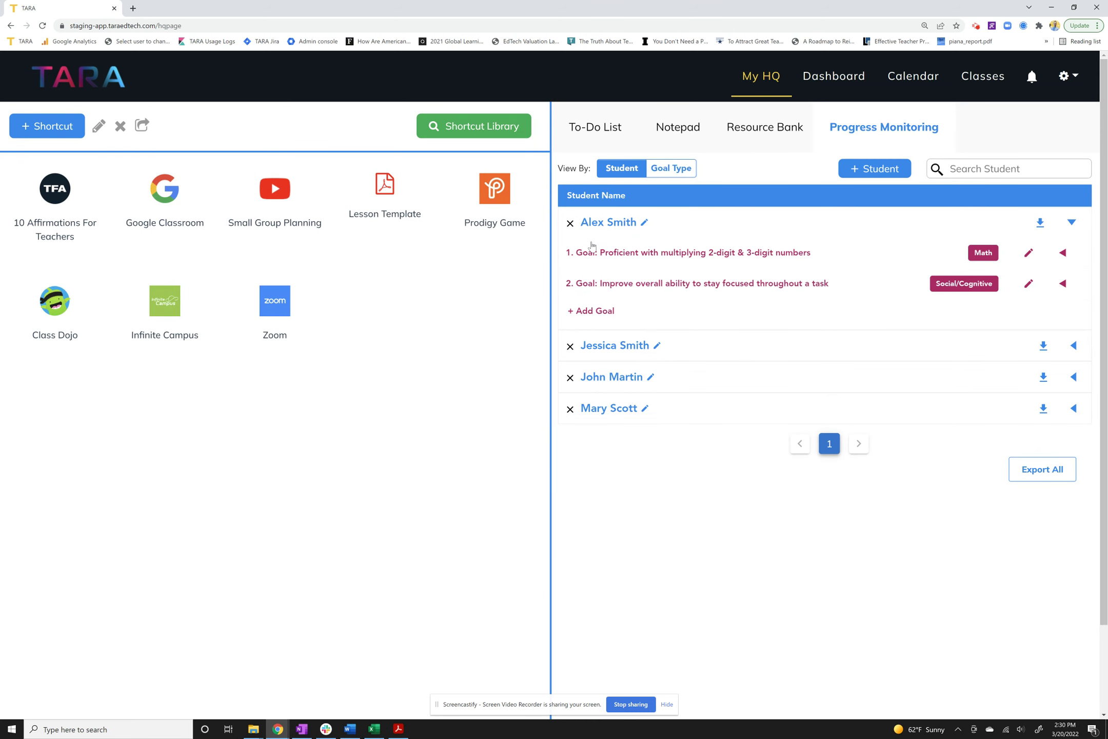
left_click(614, 225)
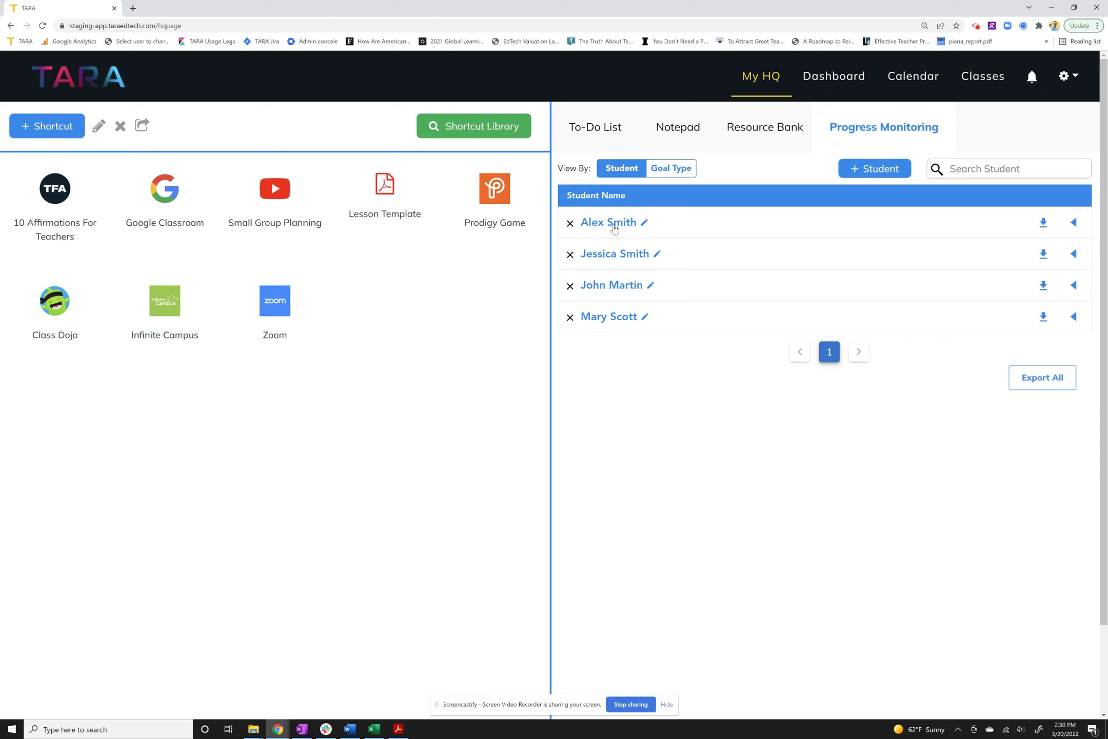
left_click(610, 259)
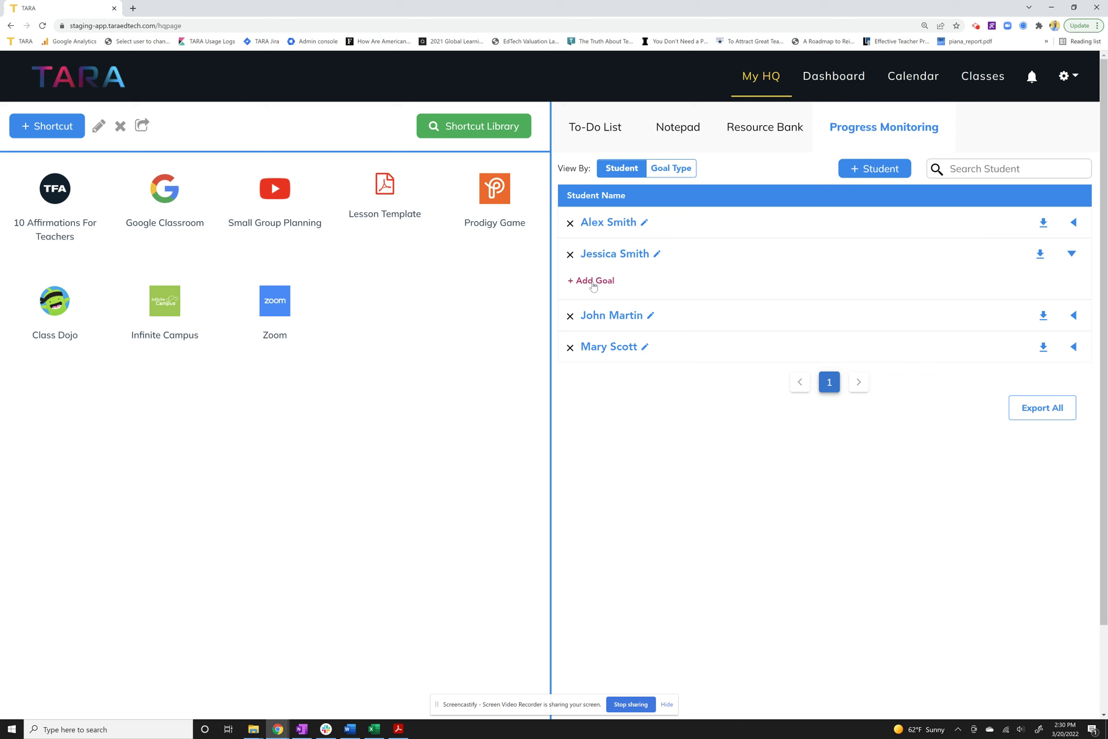
Create a Math-type goal 'Proficient with addition and subtraction equations' for the second student.
left_click(593, 283)
left_click(631, 335)
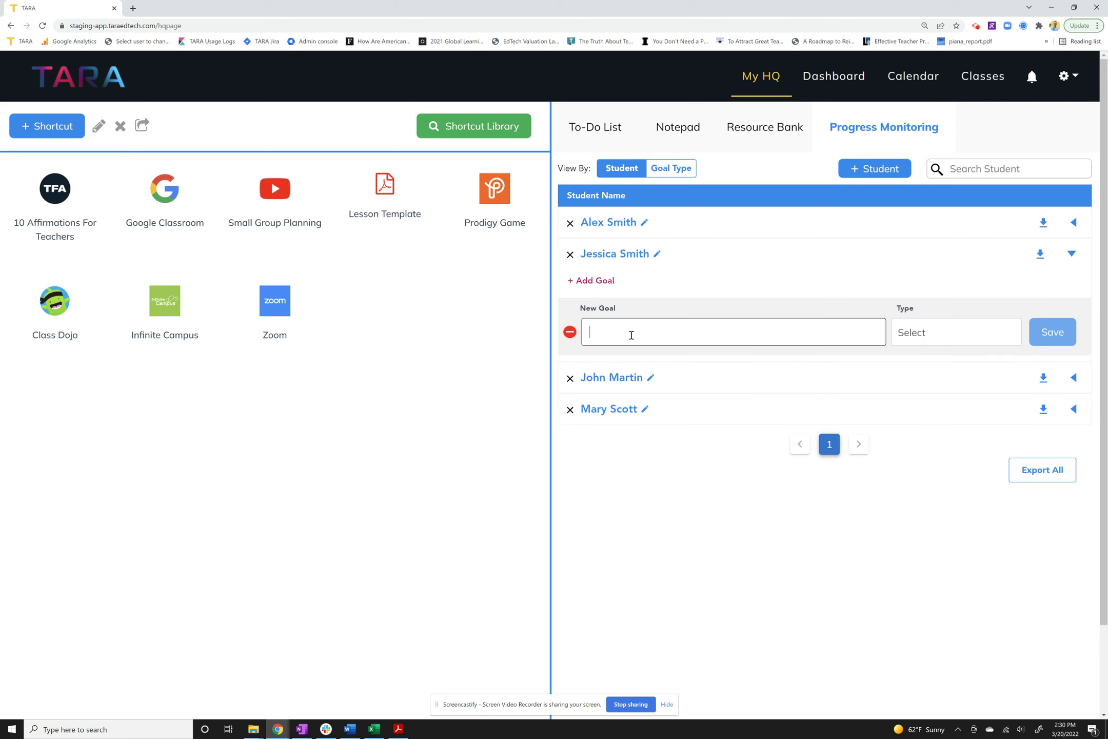
type("Proficient with addition and subtraction ")
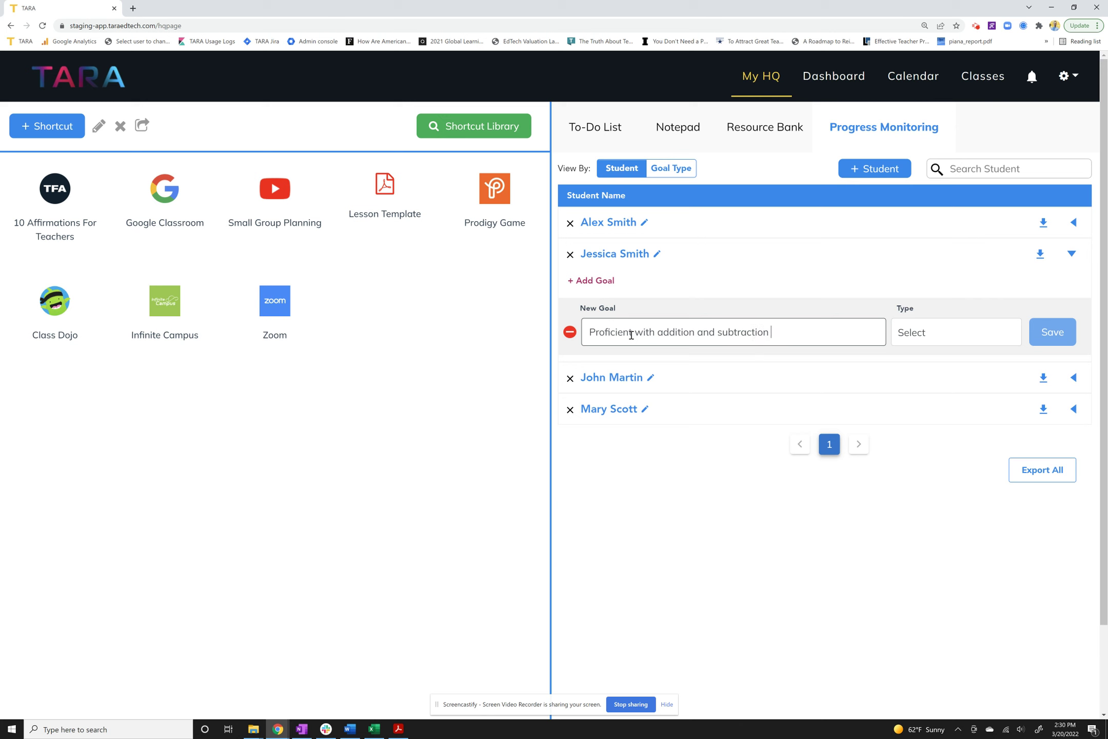
type("equations")
left_click(942, 329)
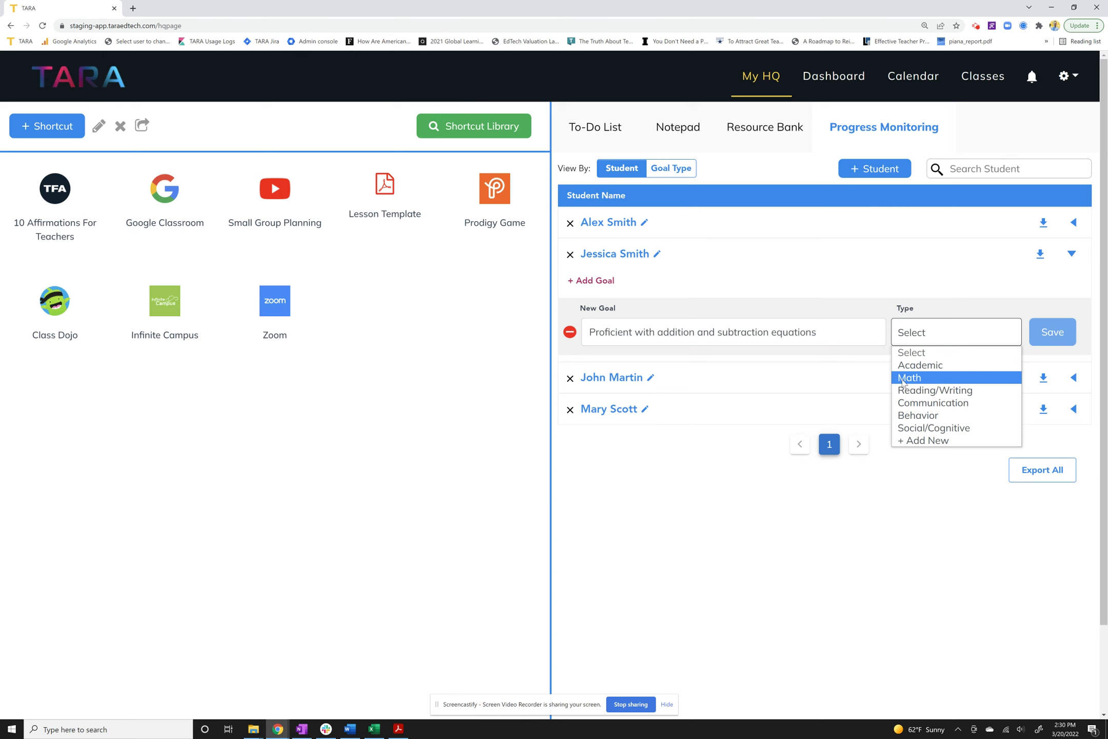
left_click(942, 380)
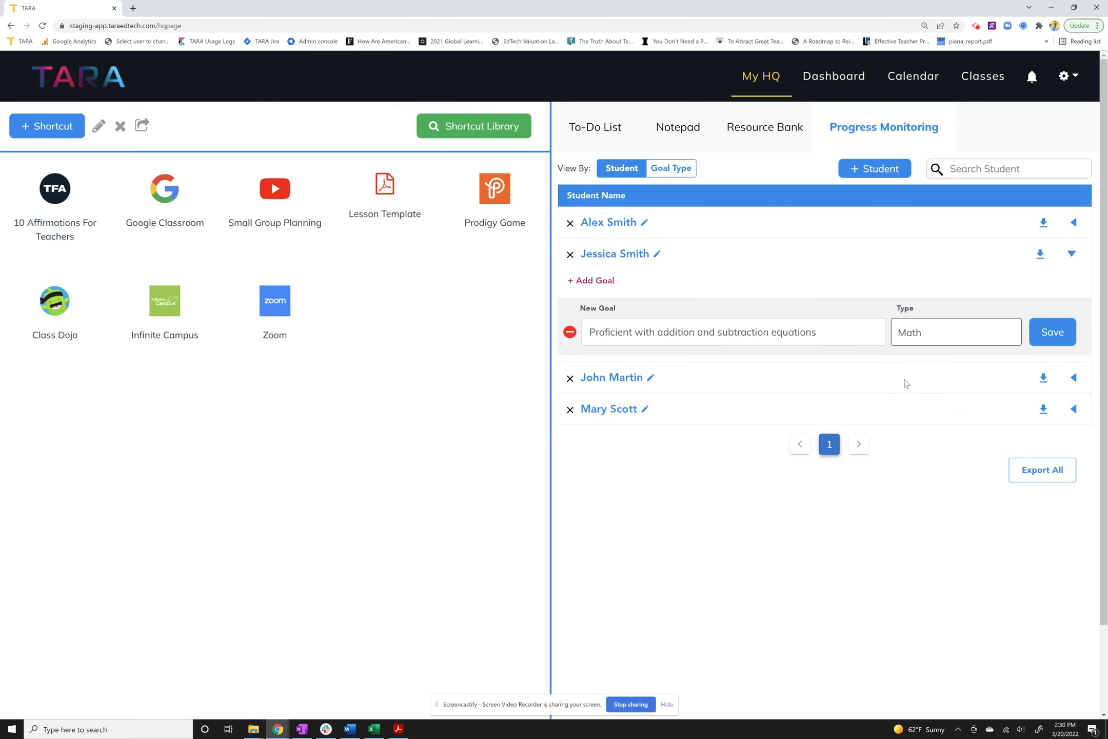
left_click(1042, 340)
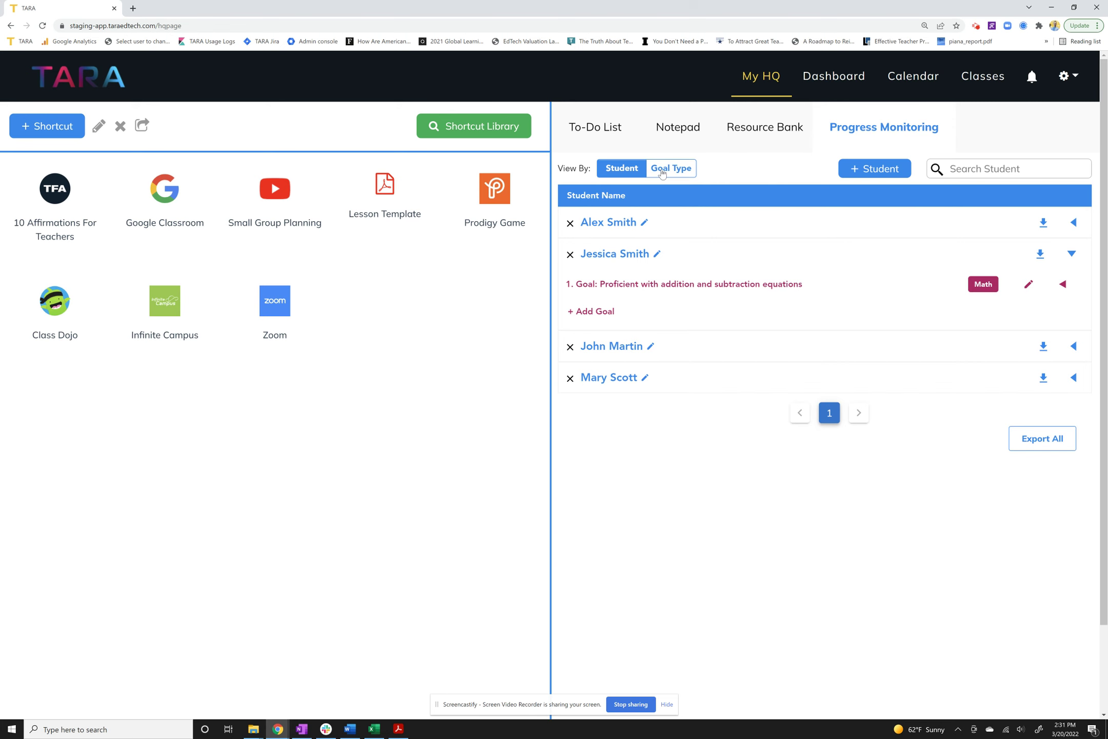
Review the Math group in the goal-type view, then return to students and expand the second one.
left_click(680, 171)
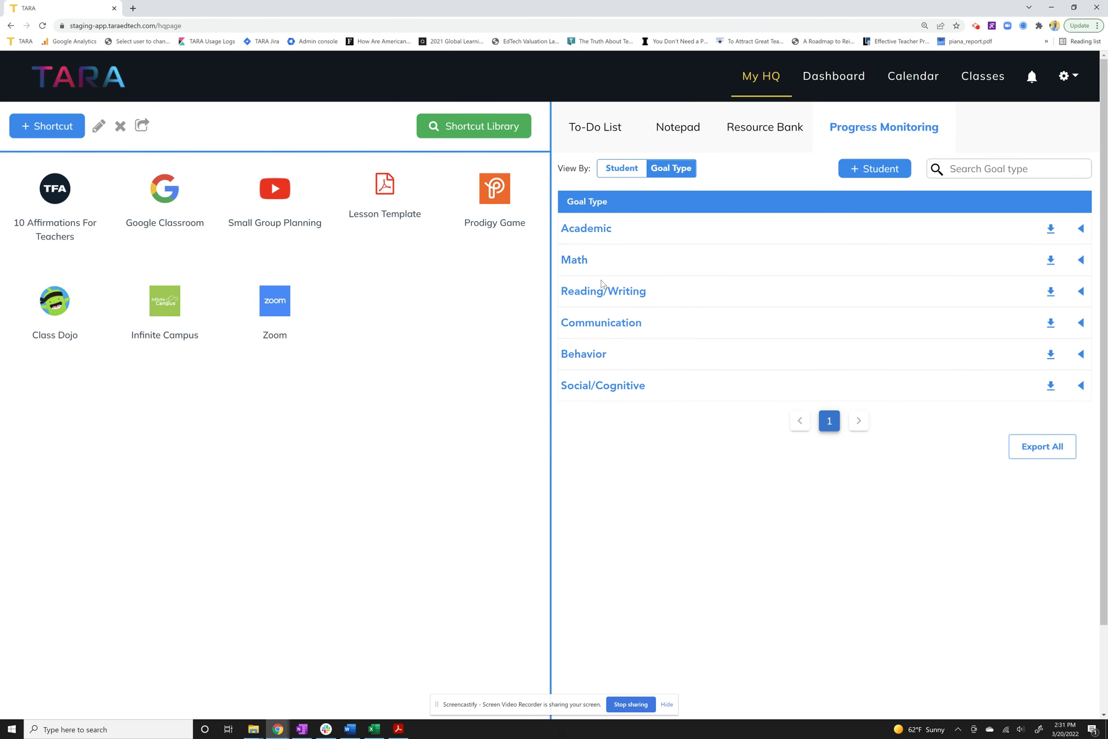
left_click(578, 266)
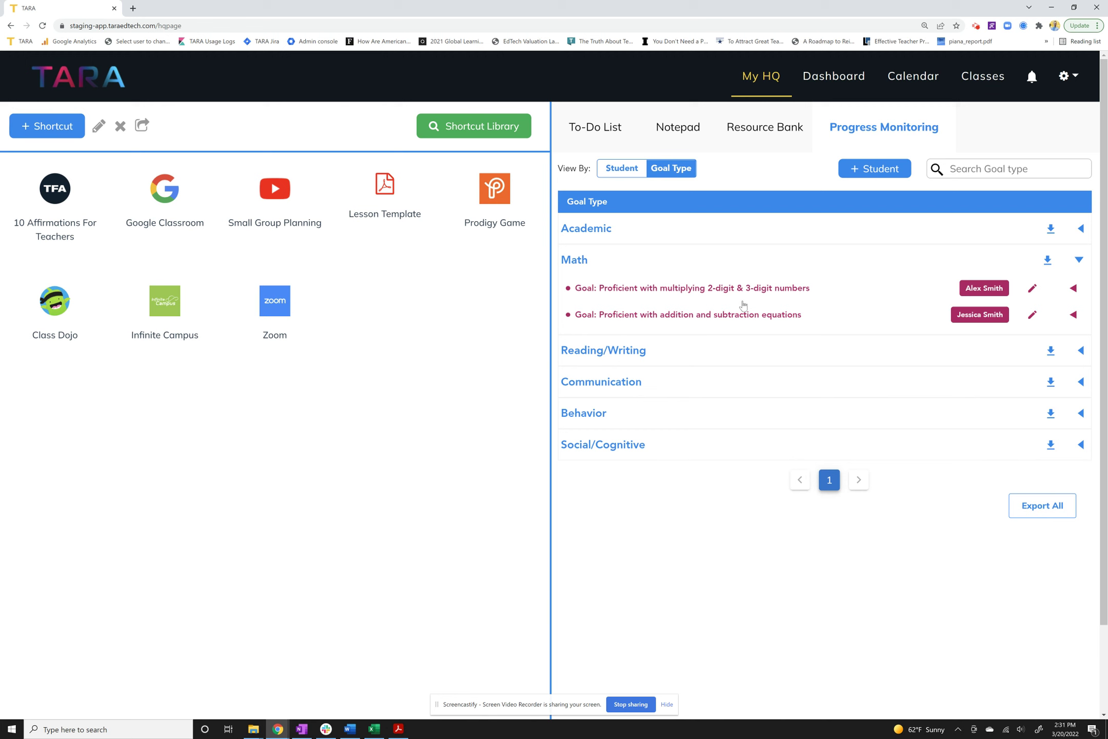
left_click(629, 176)
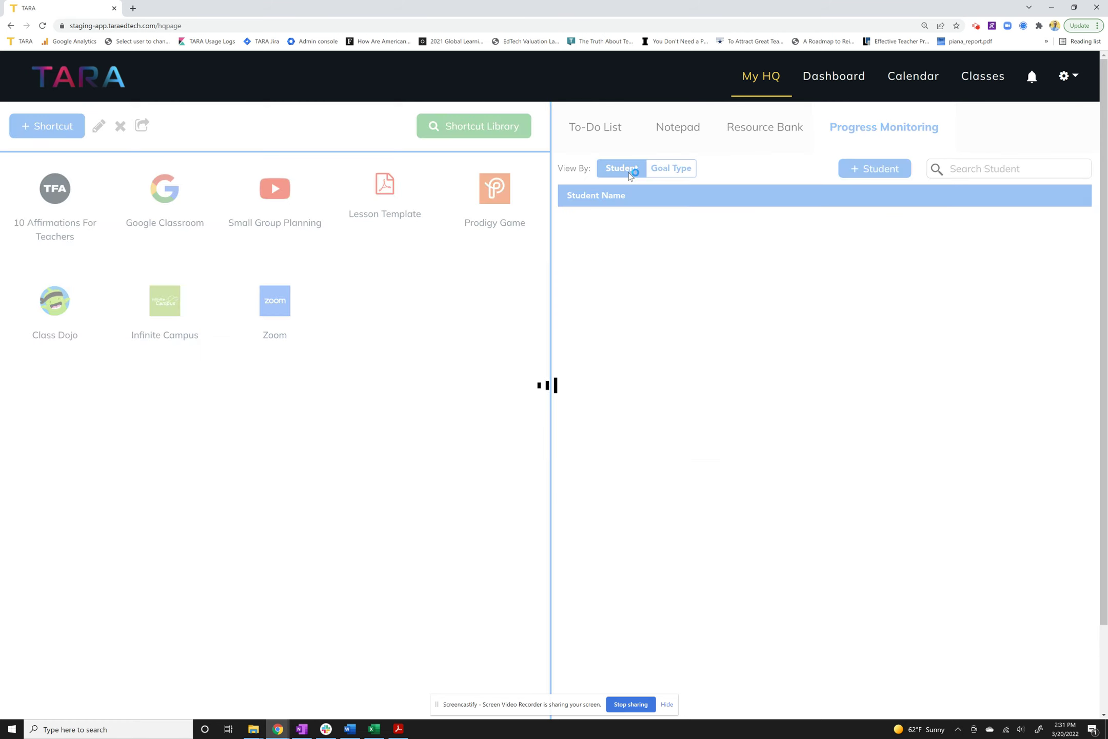
left_click(617, 254)
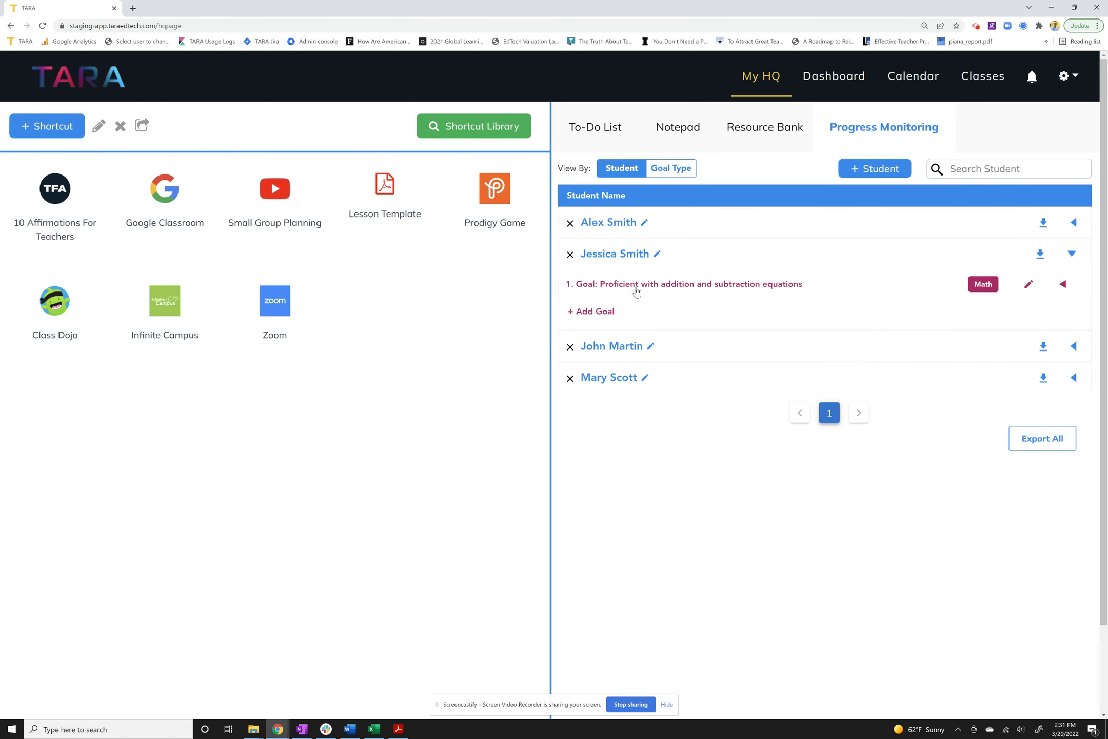
Add the objective 'Get through 20 equations in less than 5 minutes' under the Math goal.
left_click(656, 287)
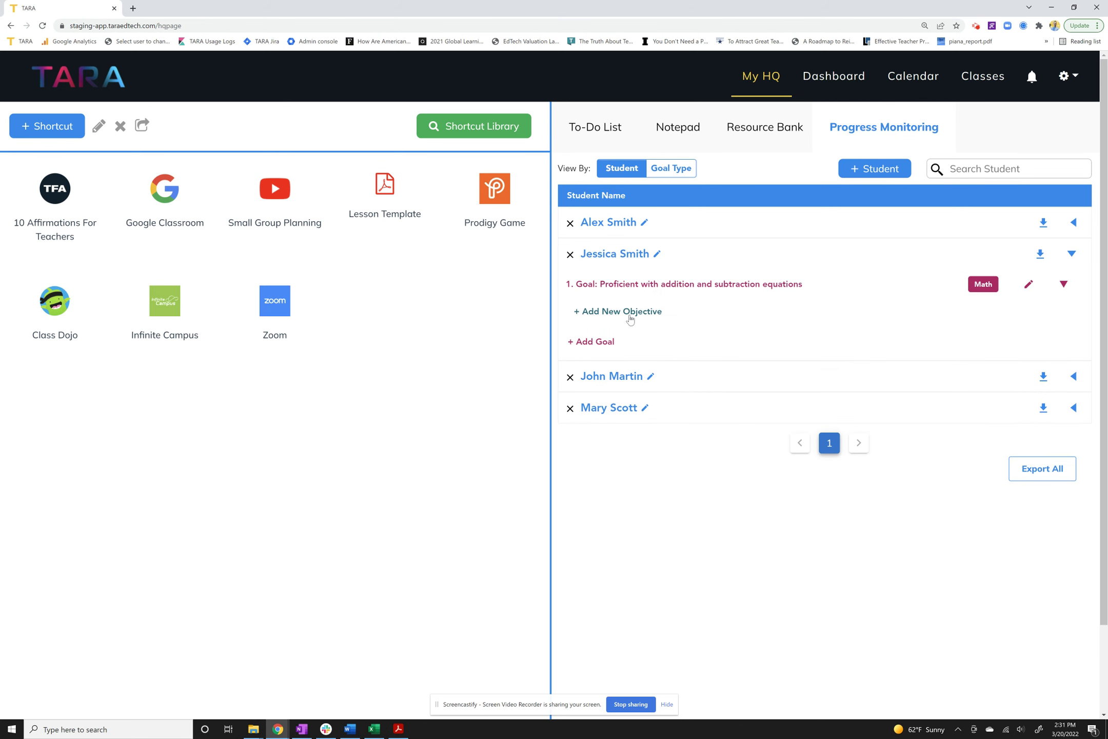
left_click(630, 314)
left_click(606, 362)
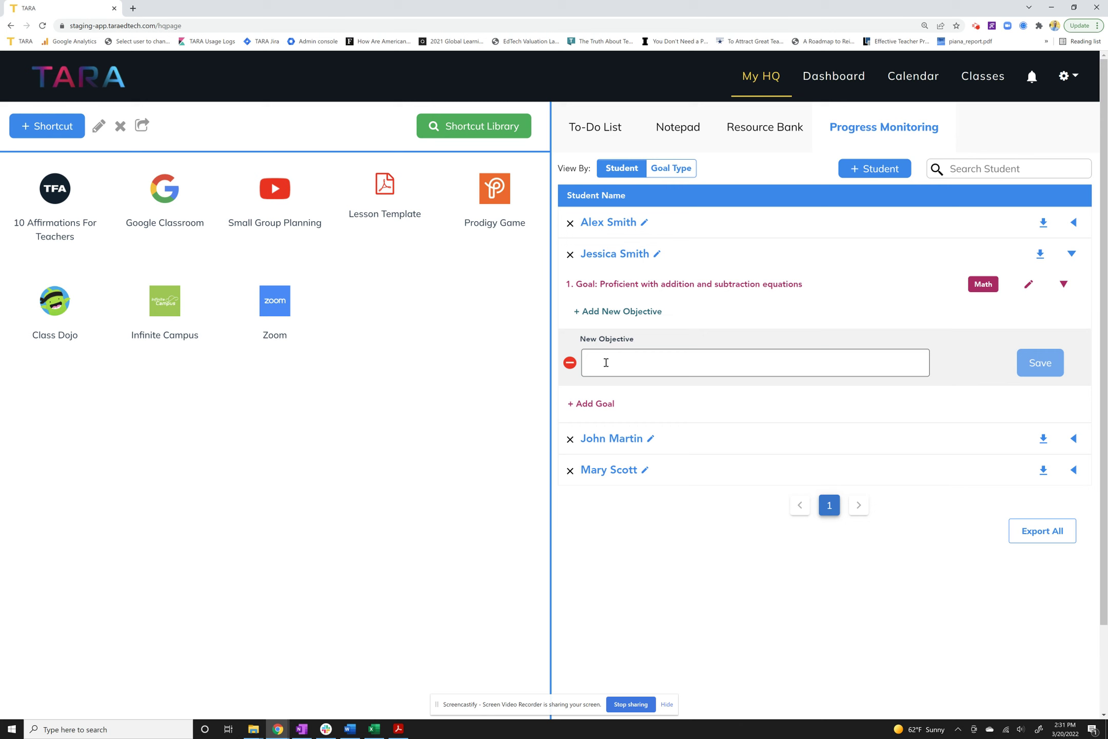
type("Grad")
key("BackSpace")
key("BackSpace")
key("BackSpace")
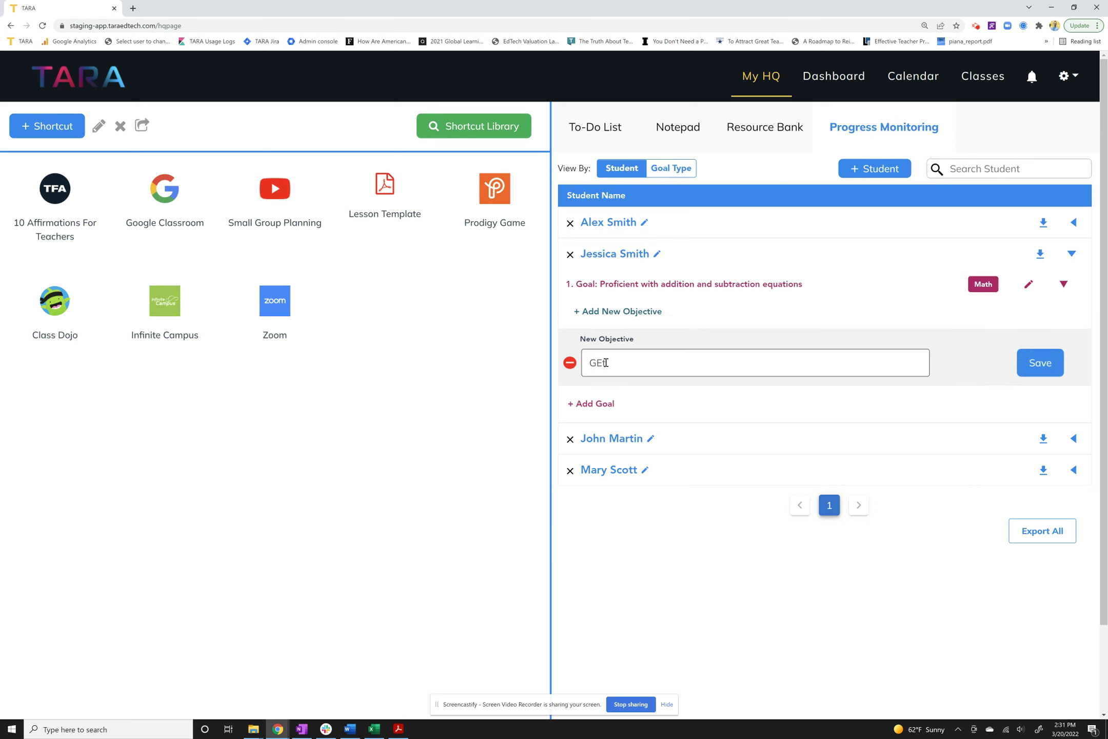
key("BackSpace")
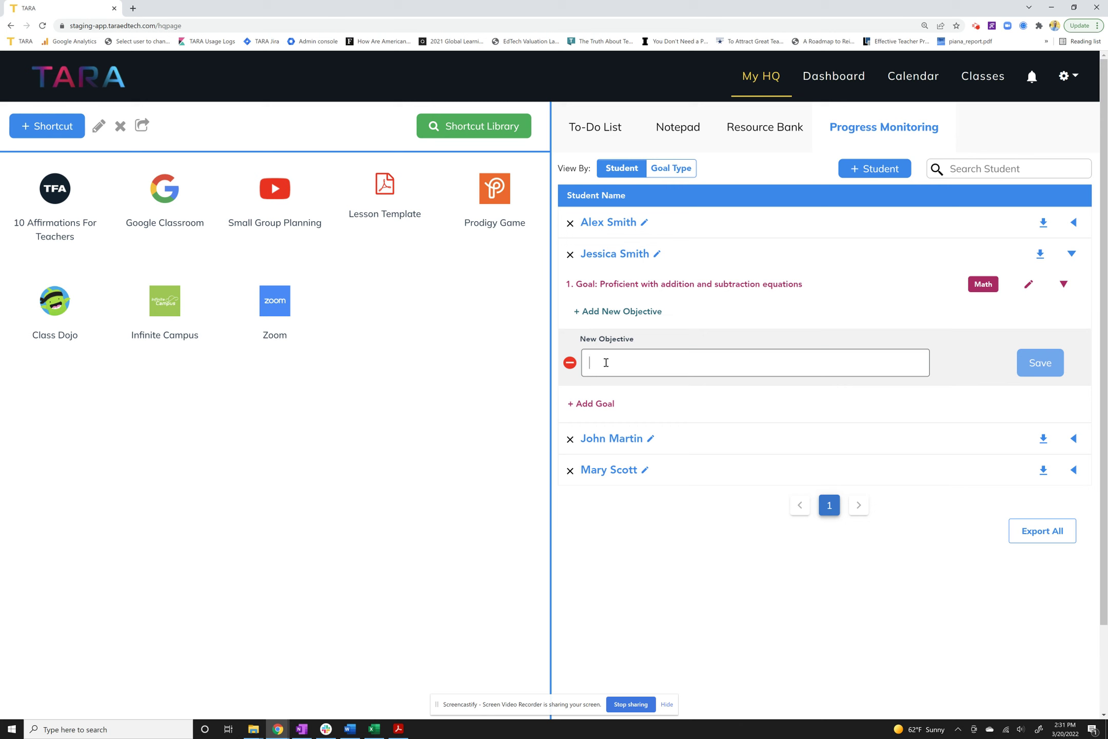
type("Get through 20 ")
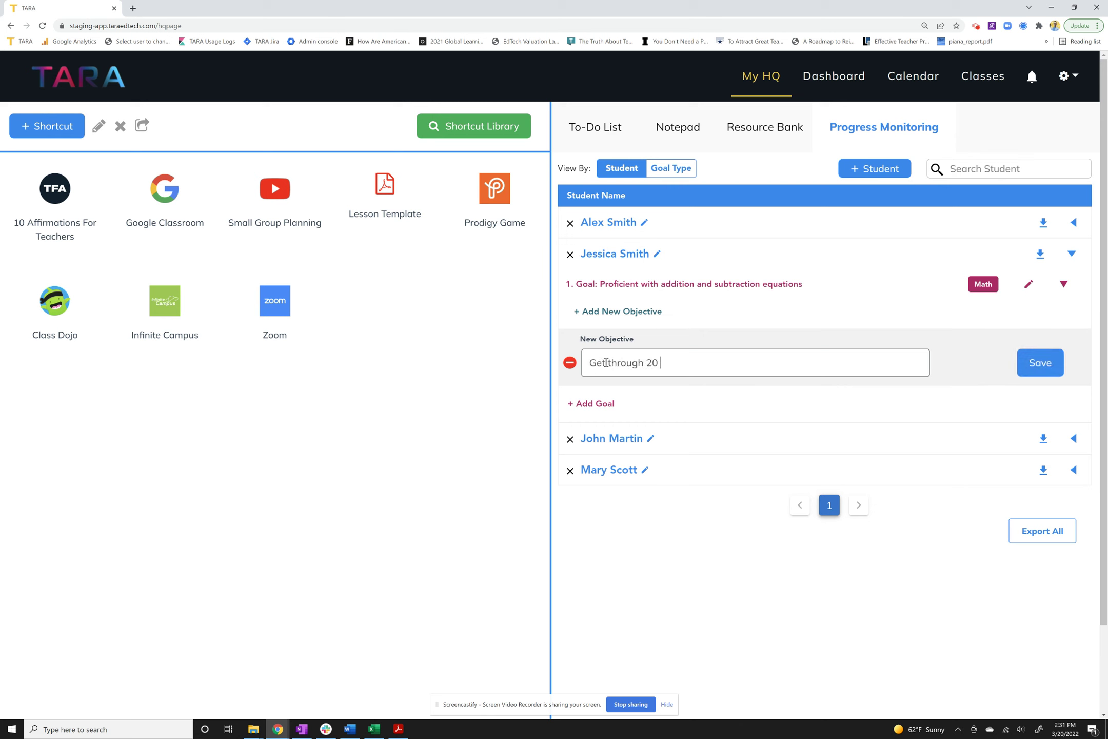
type("equations in less than 5 minutes")
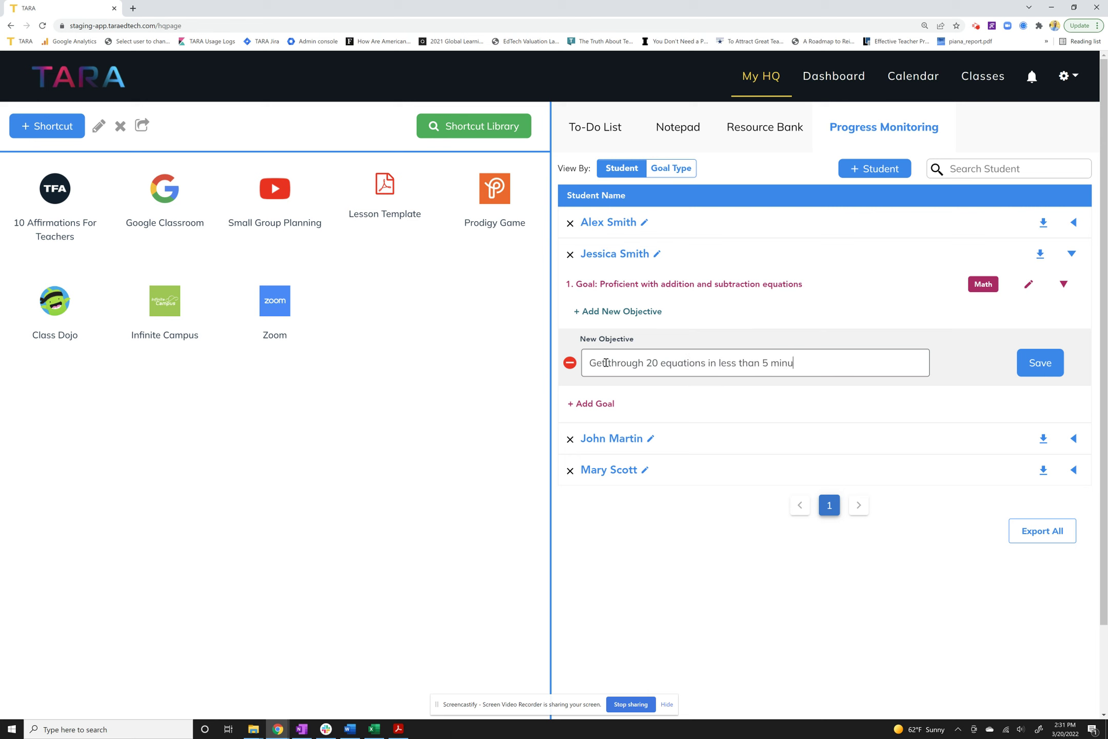
left_click(1050, 368)
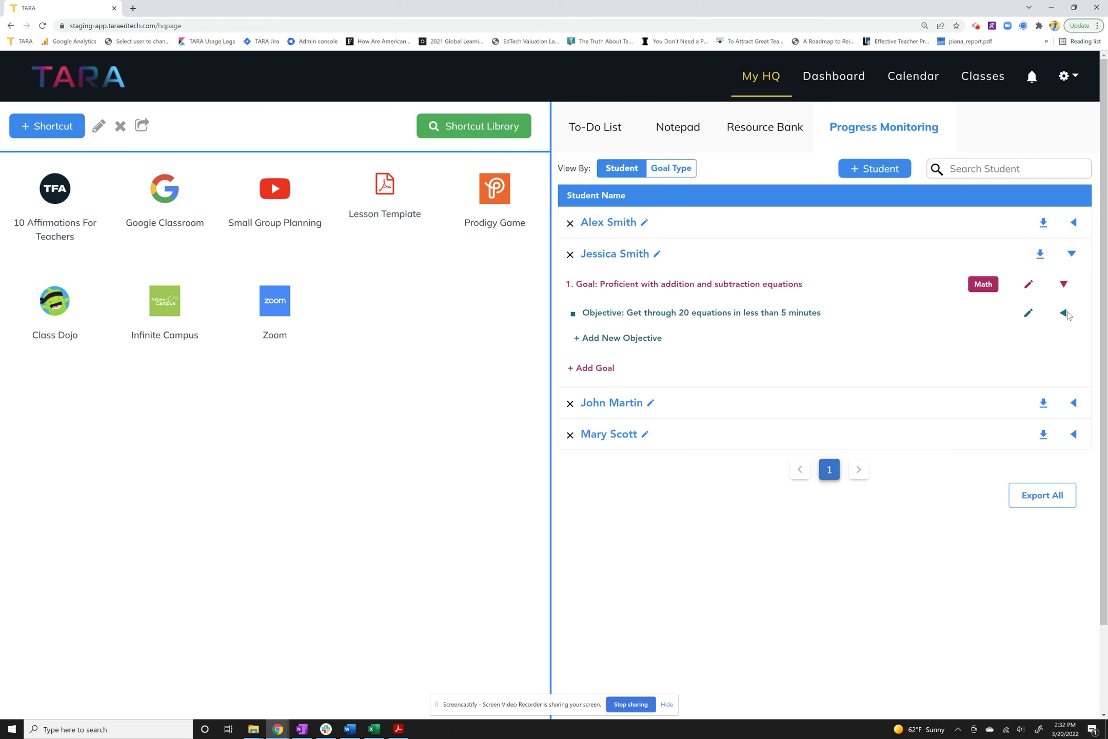
Start an update dated March 18 noting the student's exit-ticket success and confidence.
left_click(1065, 314)
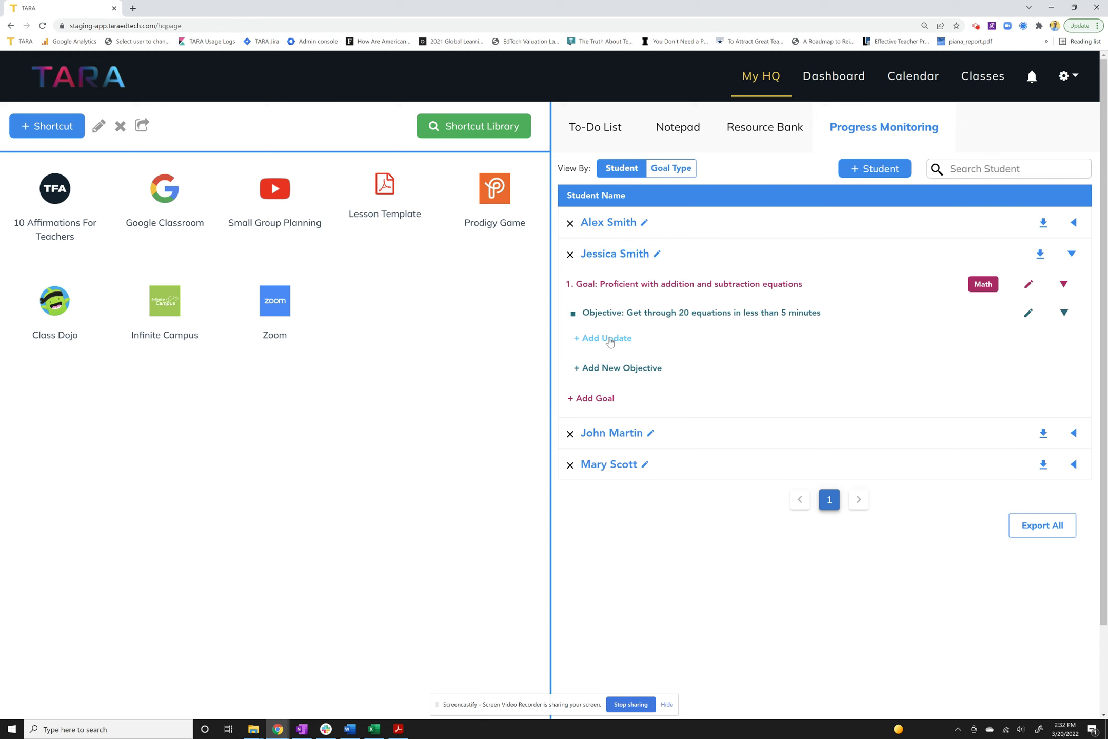
left_click(610, 341)
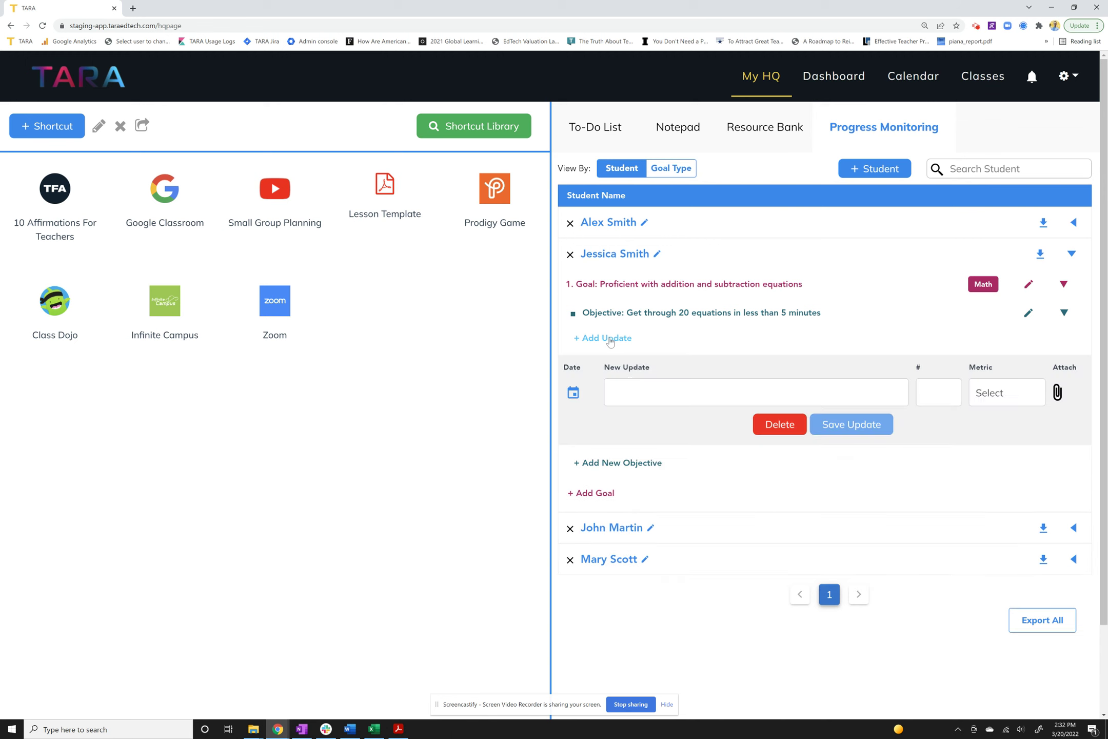
left_click(573, 393)
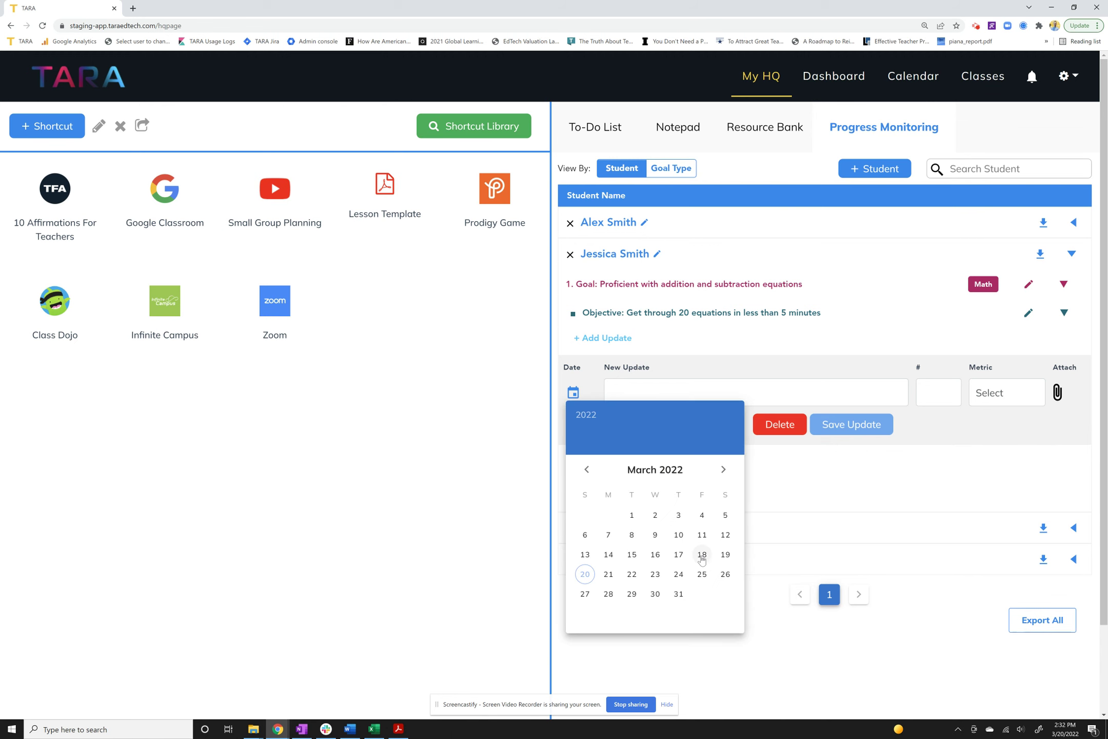
left_click(702, 558)
left_click(674, 385)
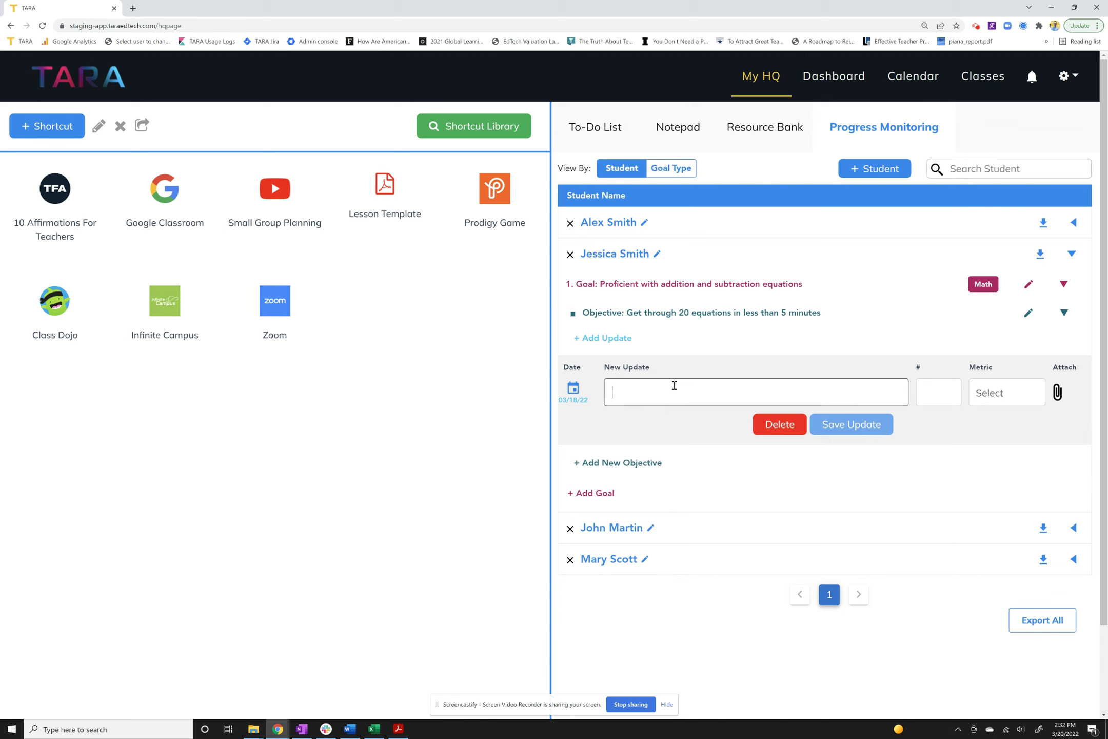
type("JEssi")
key("BackSpace")
key("BackSpace")
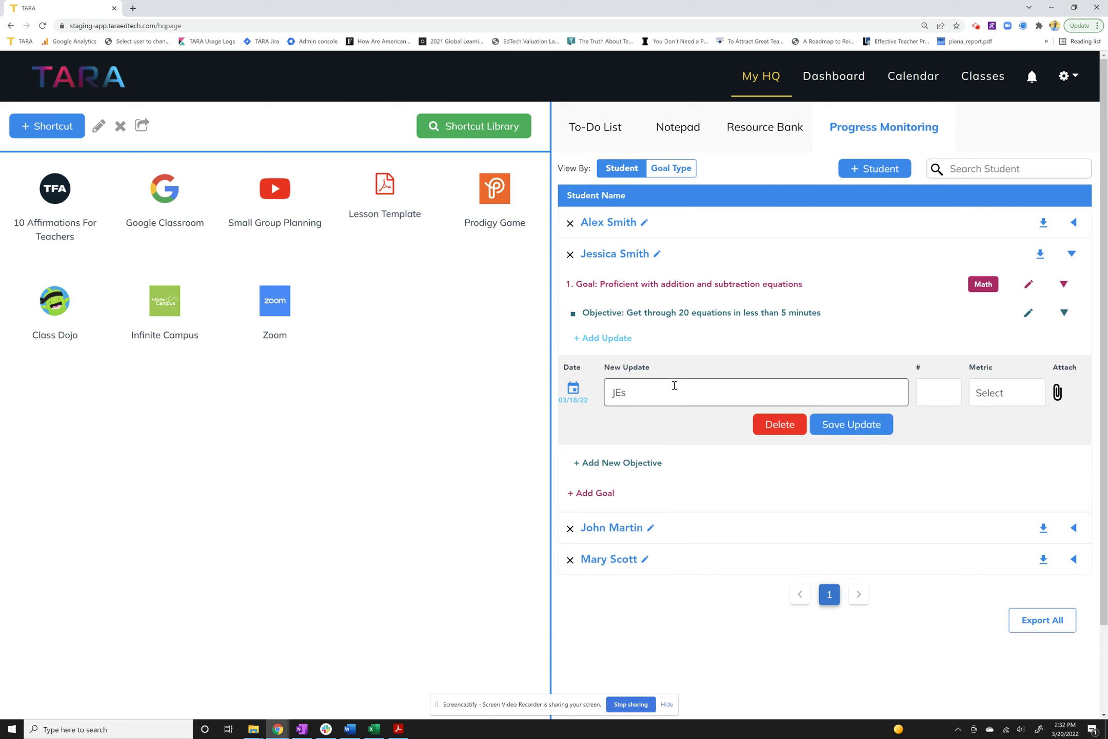
type("ssica had ")
type("a lot of succe")
type("ss and was free")
key("BackSpace")
key("BackSpace")
key("BackSpace")
key("BackSpace")
type("confident ")
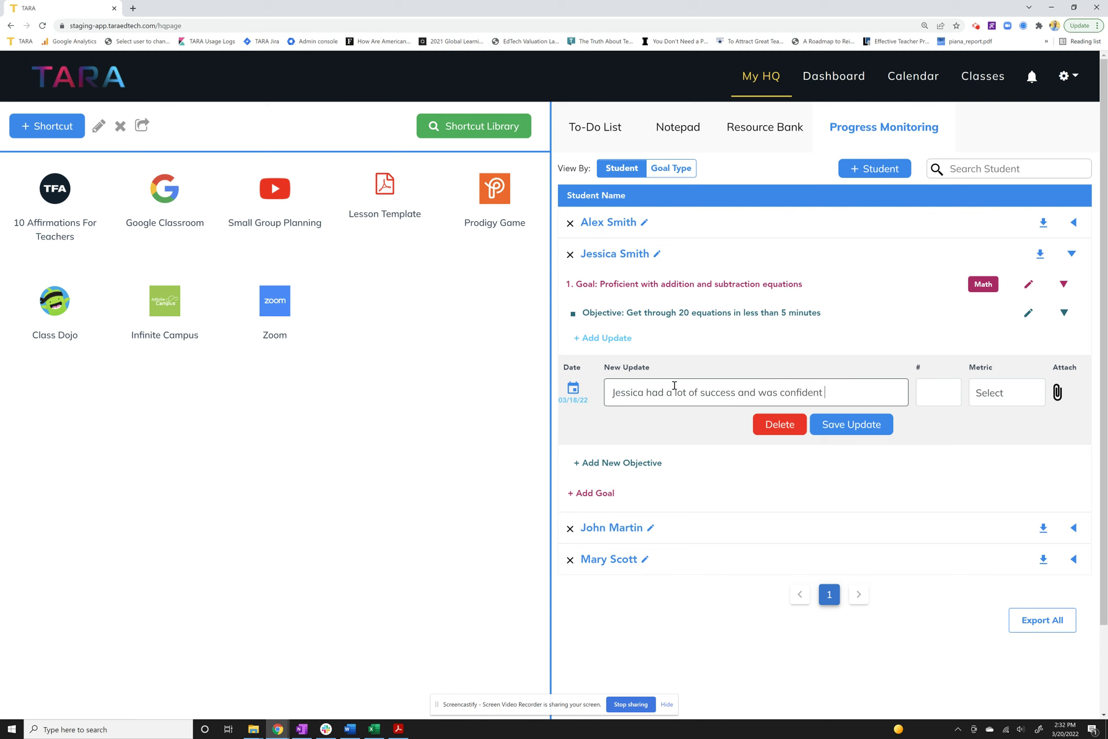
type("during the exit ticket.")
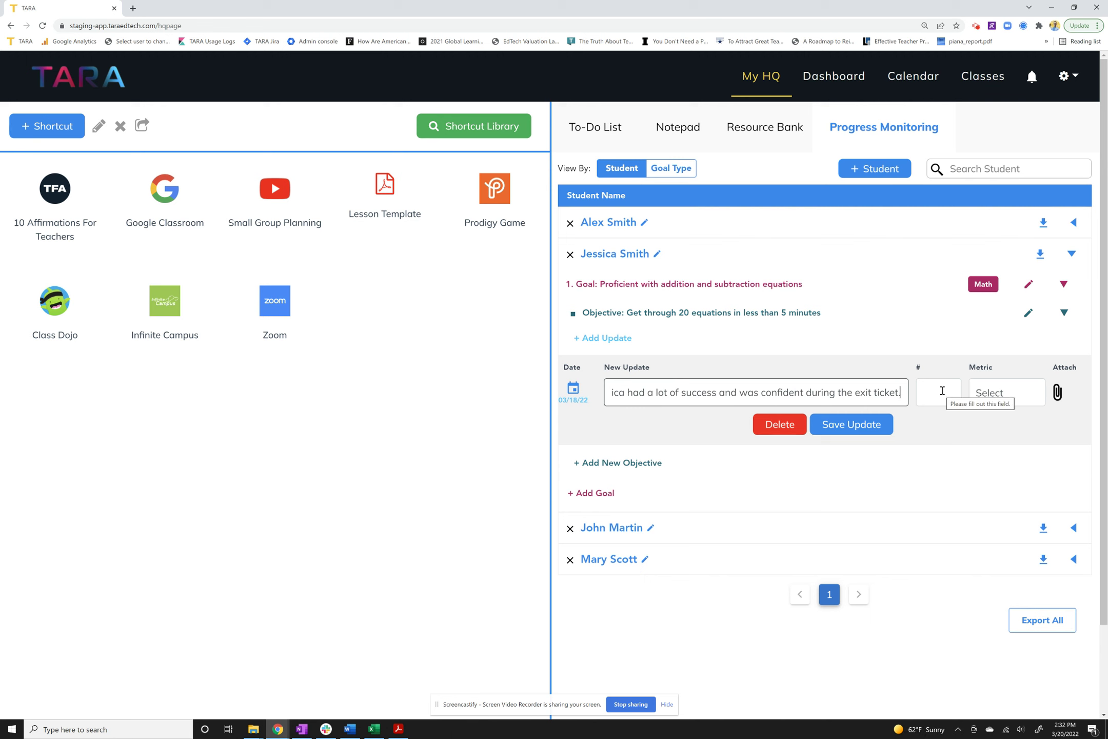
Score the update 10 with the 'out of 10' metric and save it.
left_click(943, 391)
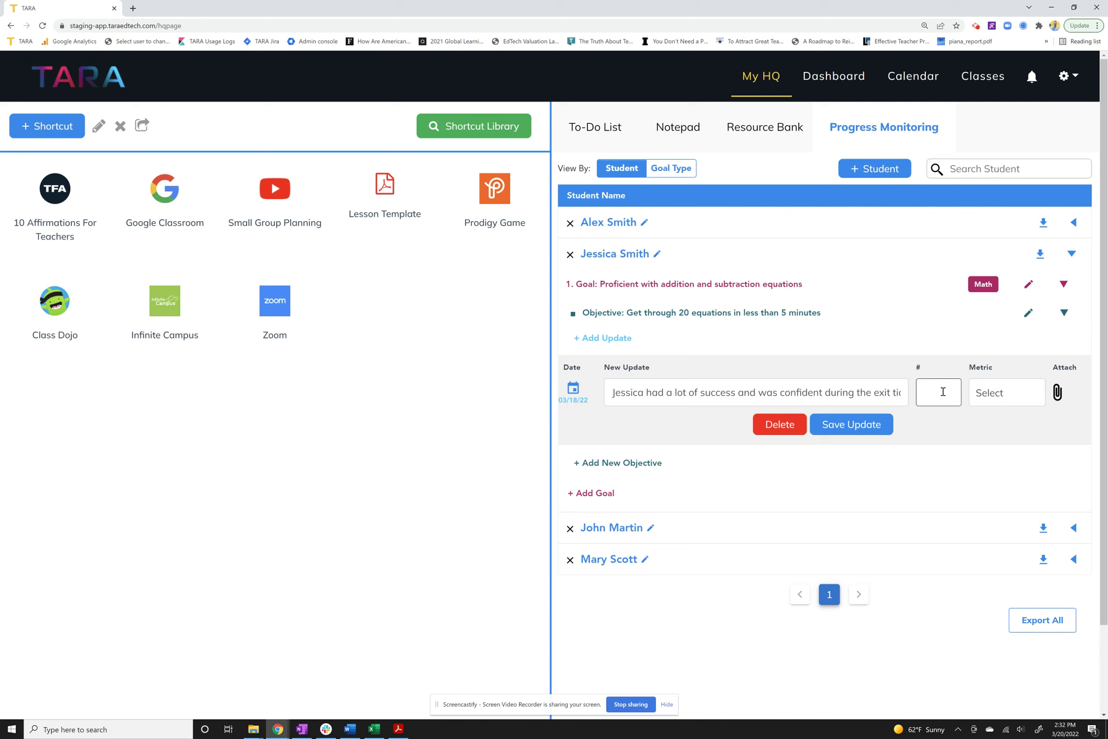
type("10")
left_click(1001, 393)
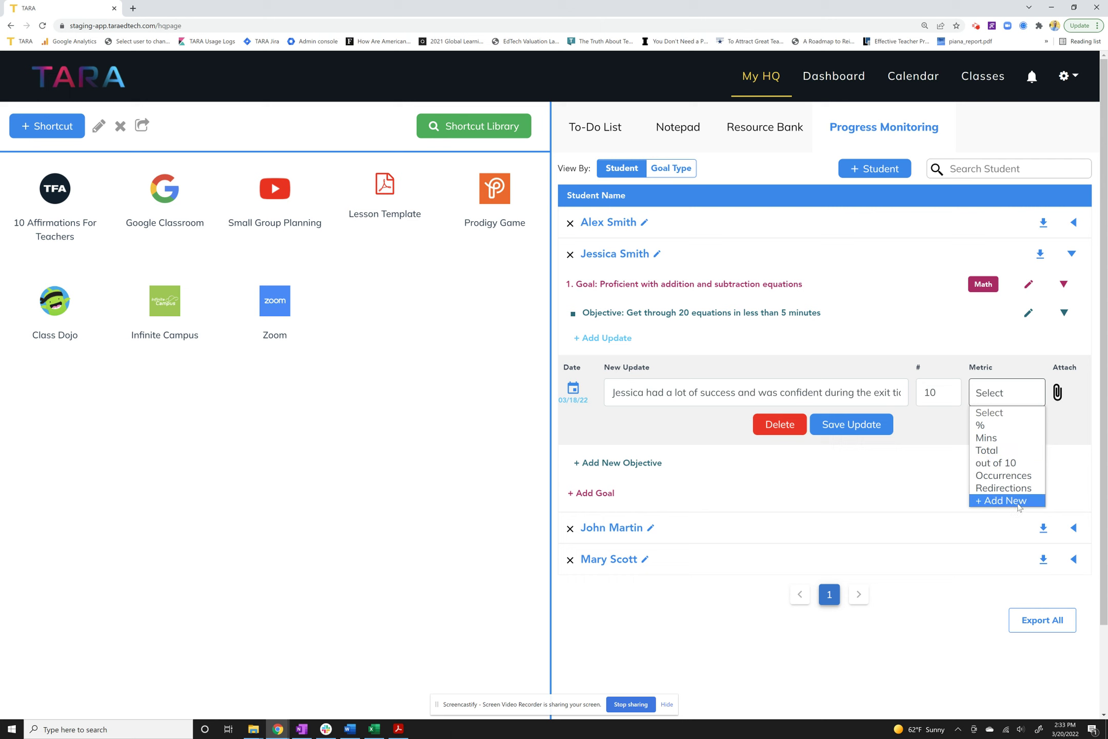
left_click(1015, 464)
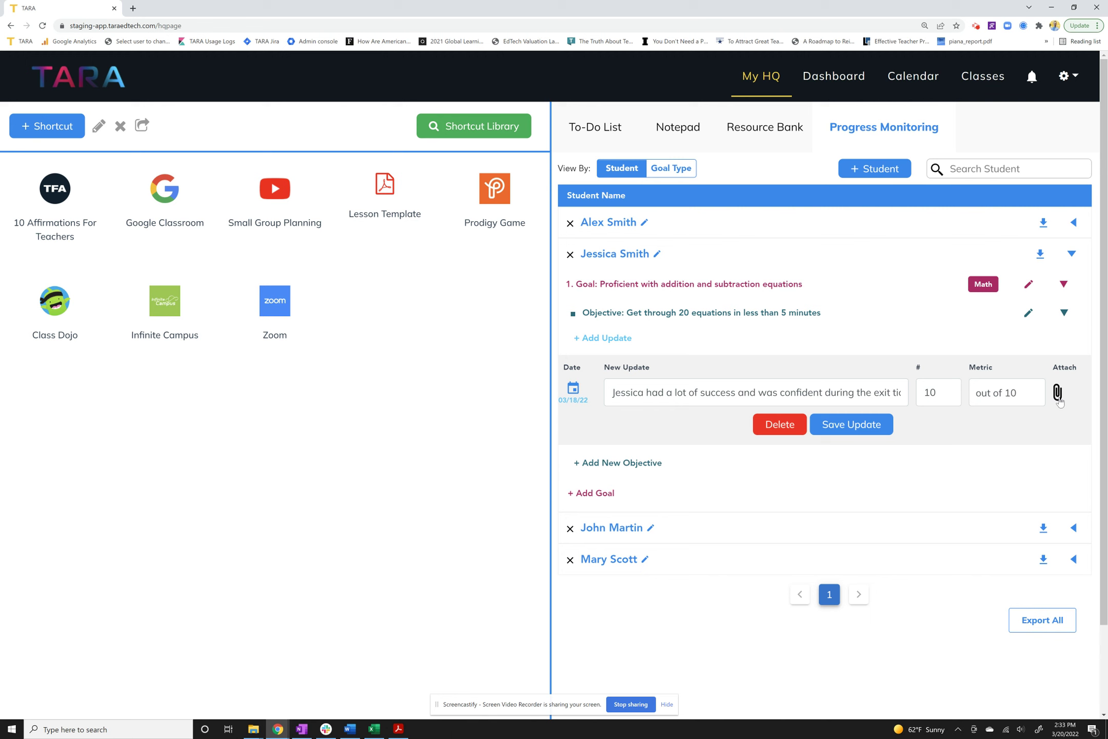
left_click(856, 426)
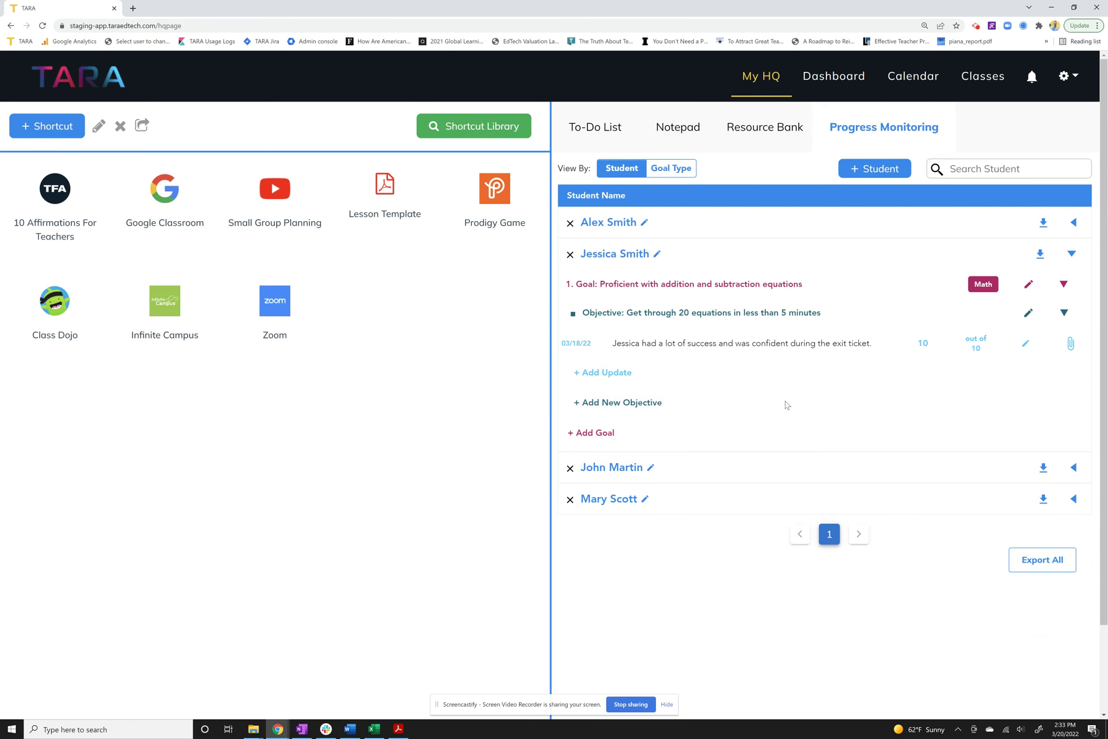
Re-save the update unchanged, collapse the student's goals, and switch to the goal-type view.
left_click_drag(609, 349, 893, 347)
left_click(1026, 344)
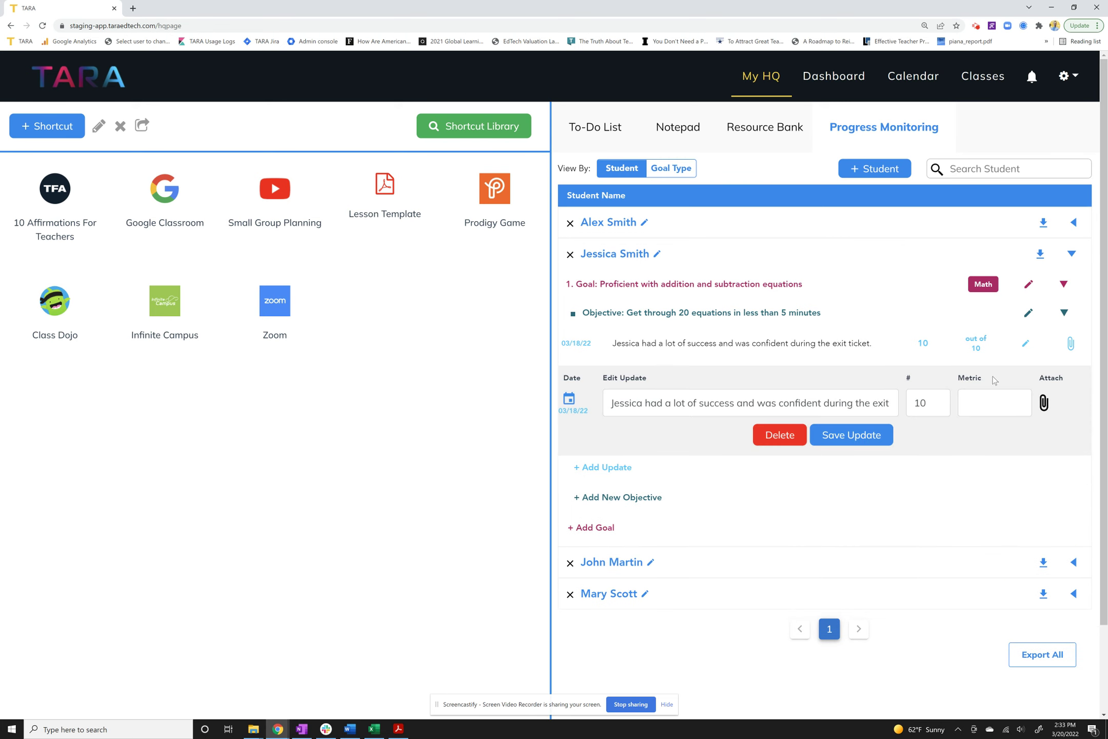
left_click(851, 440)
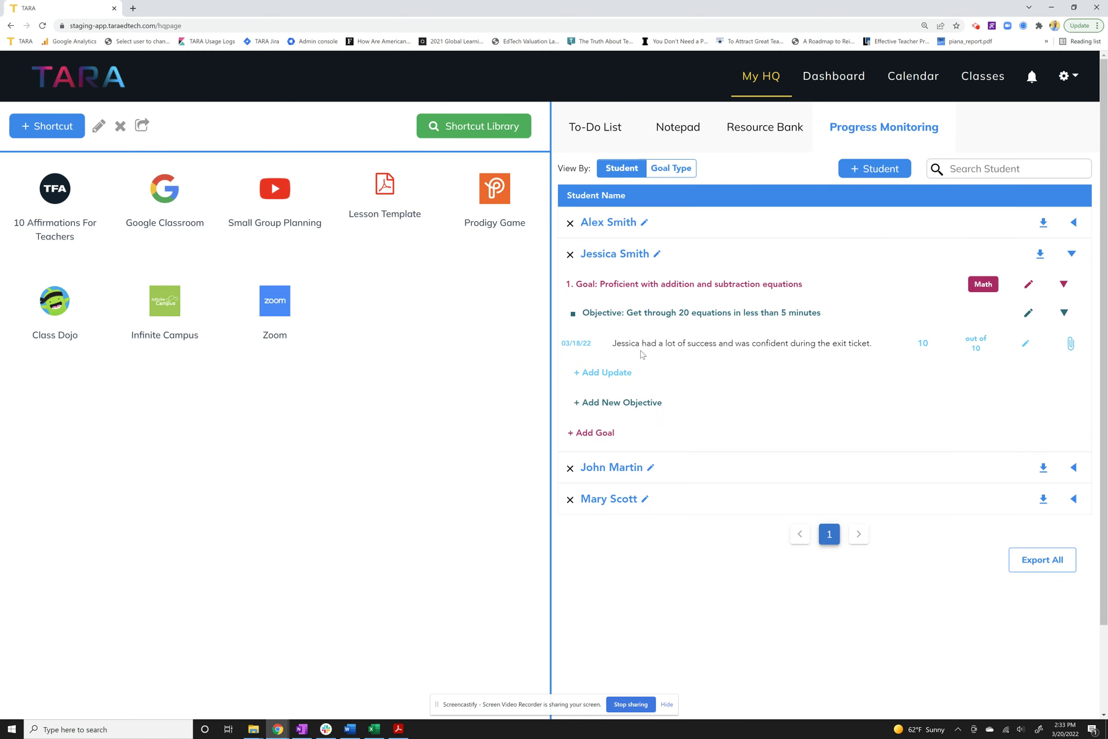
left_click(1072, 254)
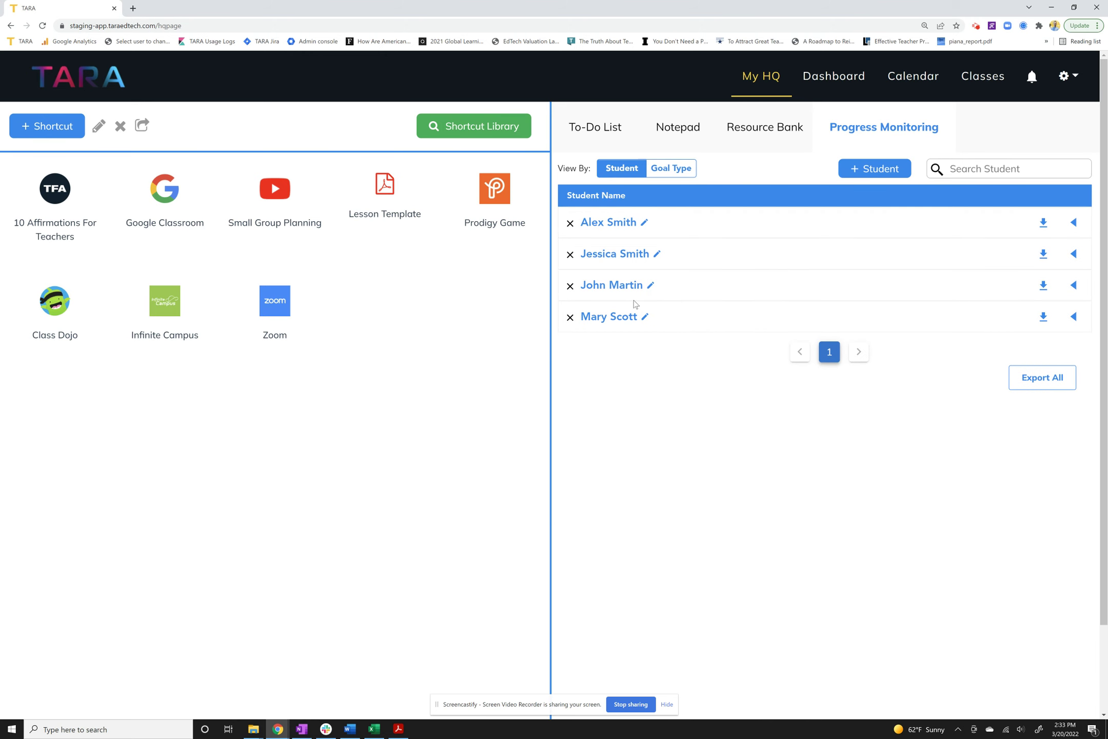
left_click(671, 169)
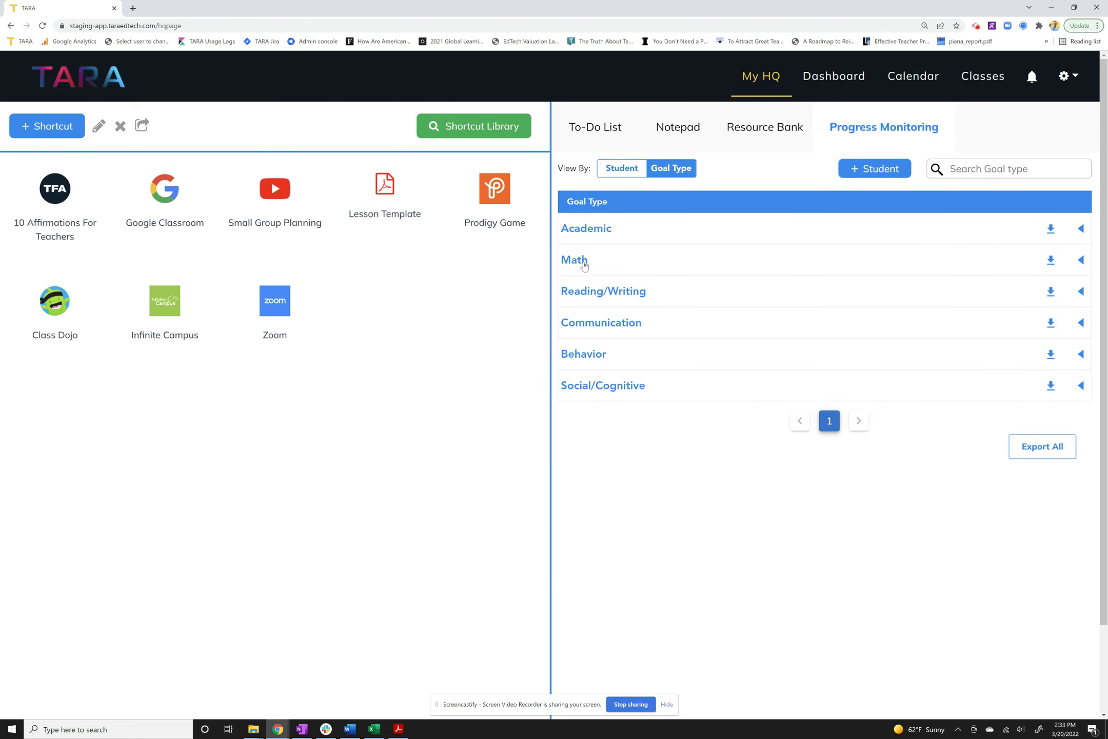
left_click(583, 263)
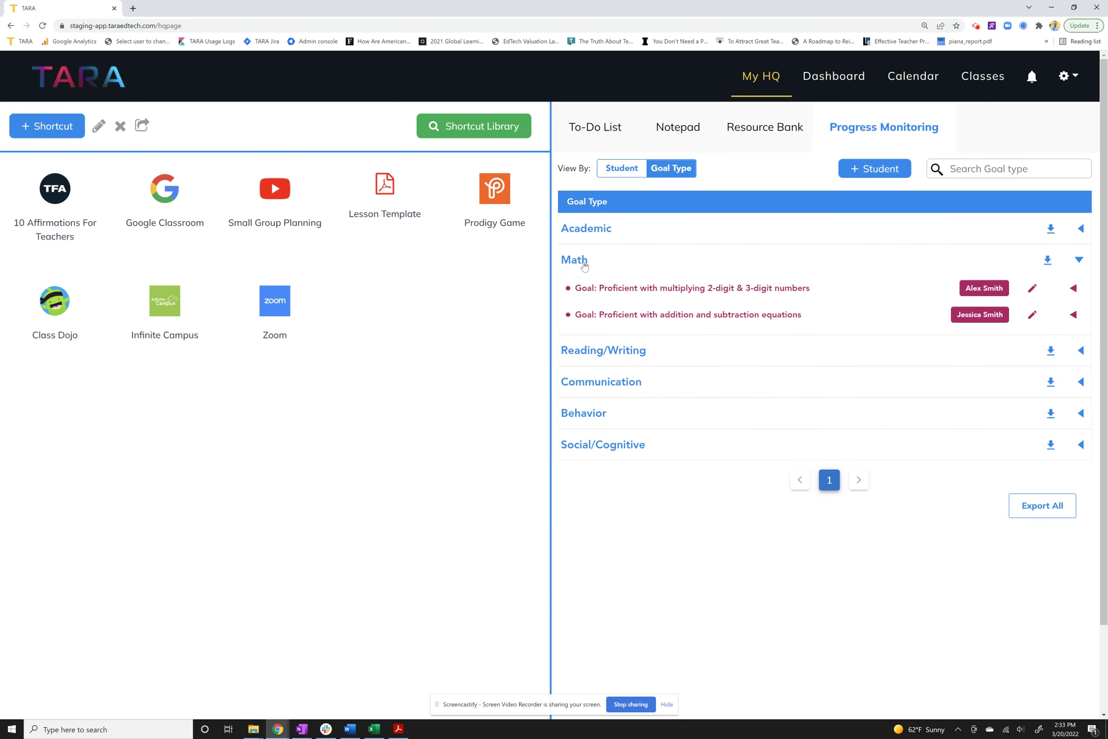
left_click(782, 317)
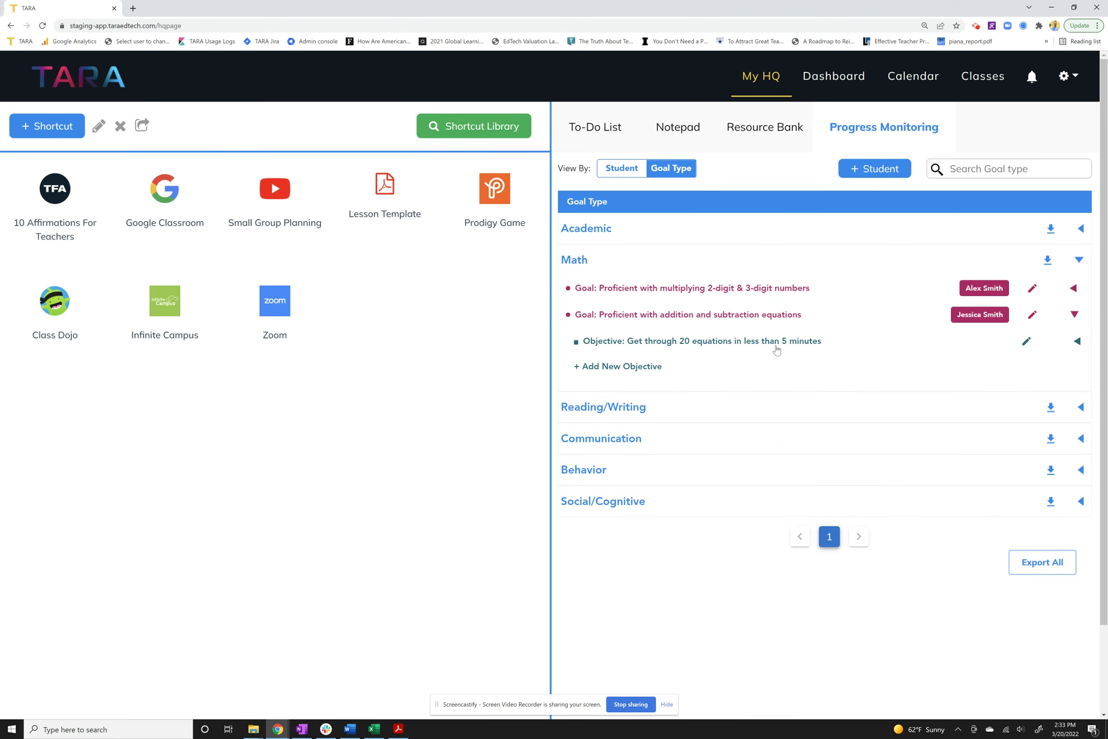
left_click(776, 349)
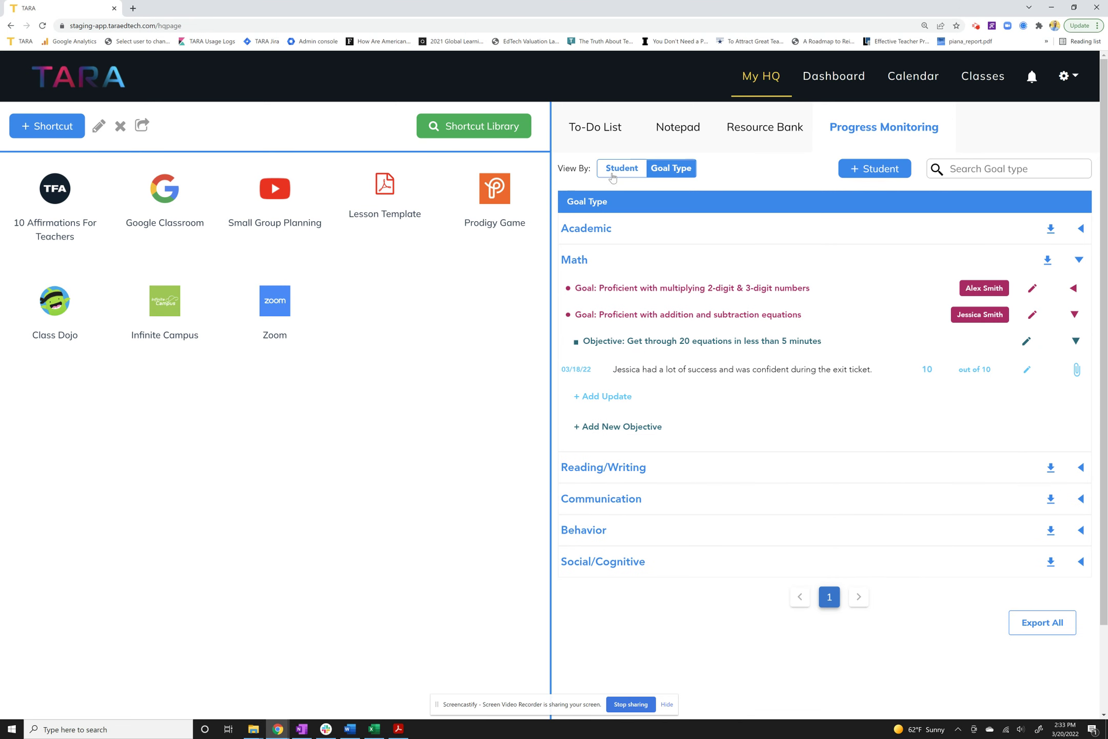
left_click(574, 262)
left_click(622, 170)
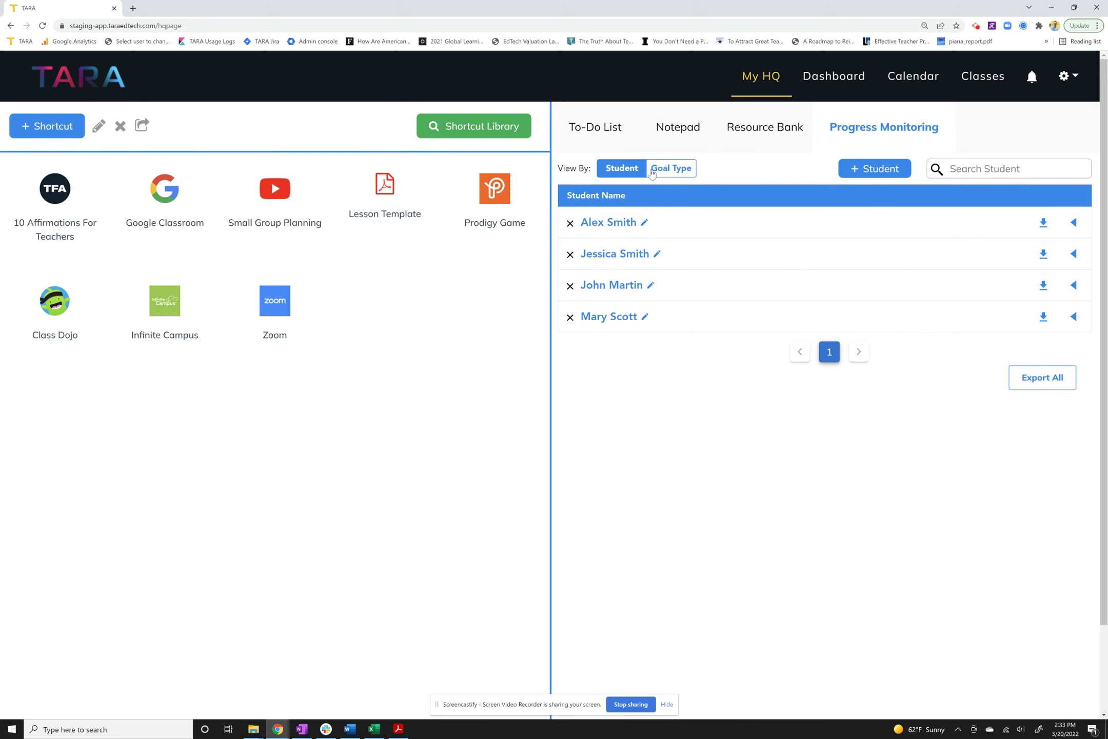
Search for a student by name, clear the search, and expand the first student's goals.
left_click(997, 176)
type("Jessi")
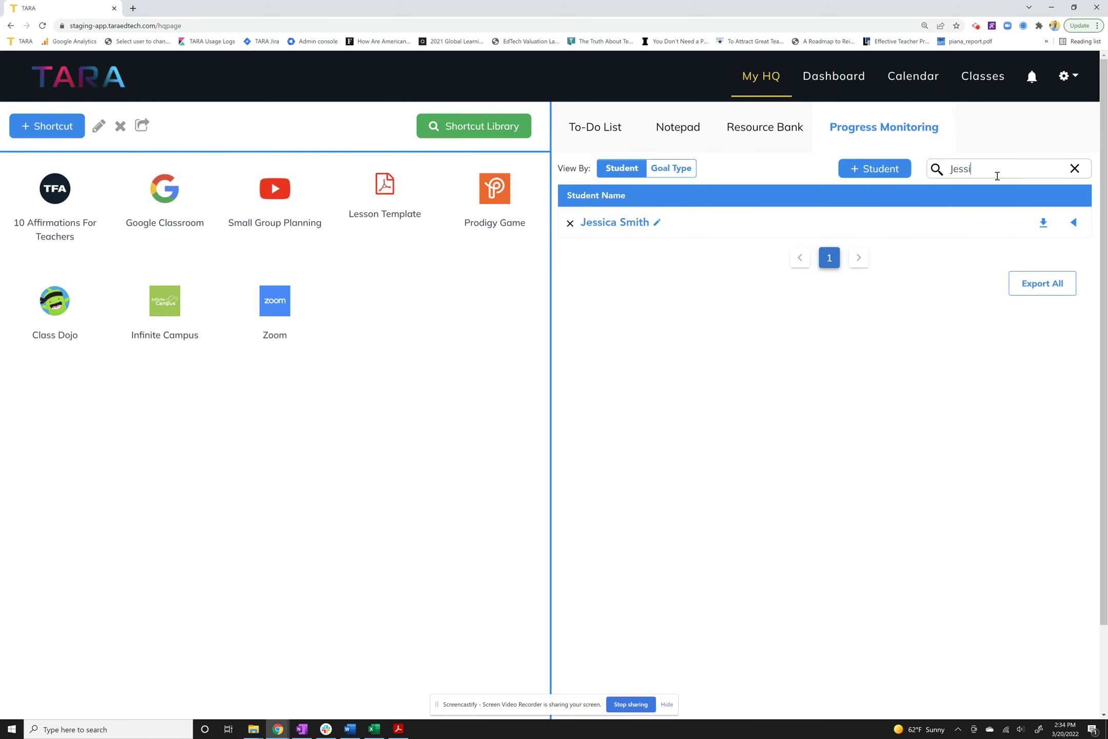
left_click(1076, 169)
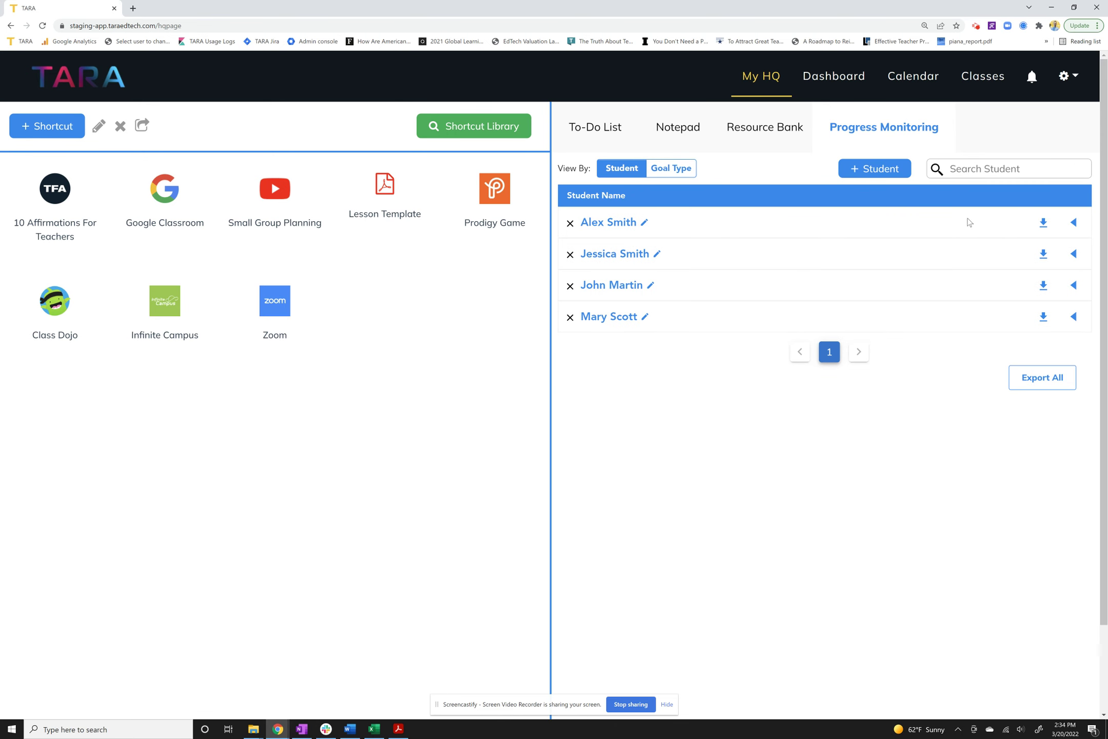
left_click(610, 222)
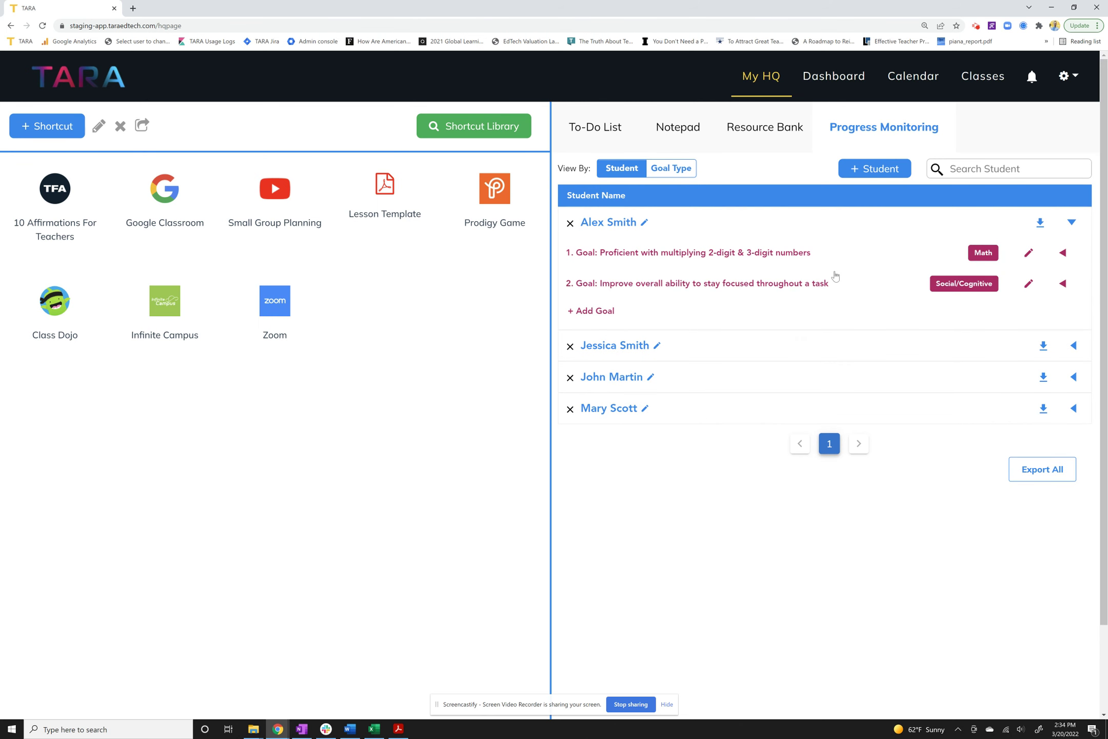
View the stay-focused and multiplying goals' objectives, then download the first student's report as pm_docx (6).docx.
left_click(726, 286)
left_click(743, 257)
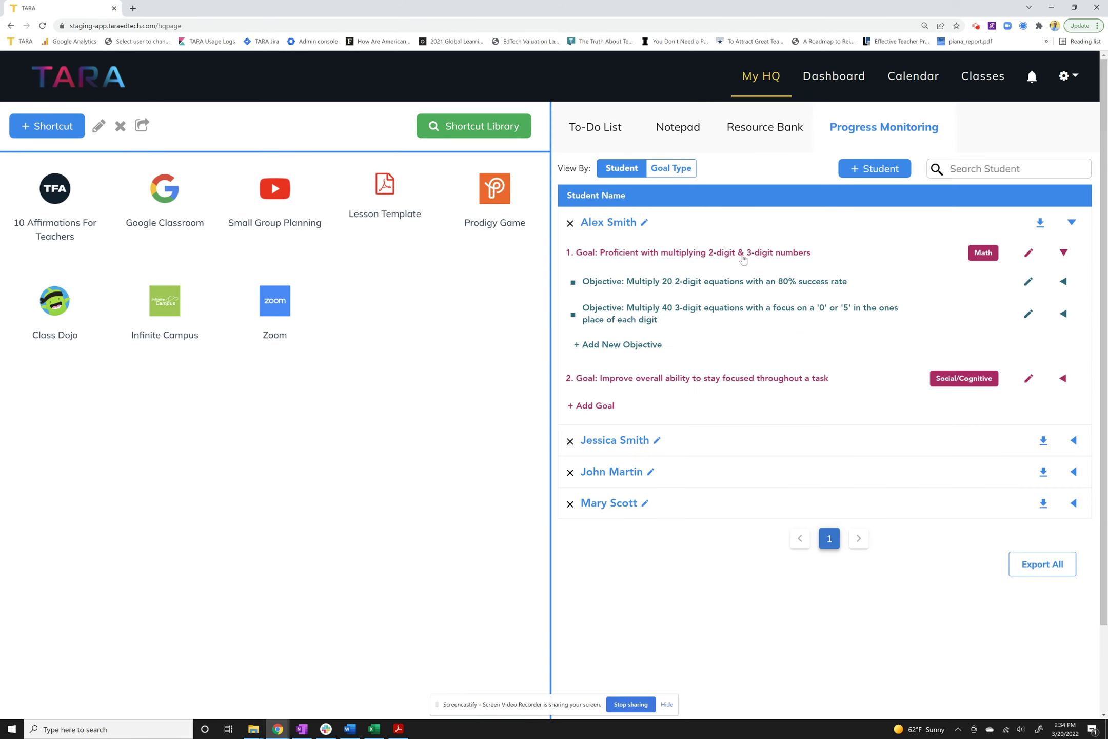
left_click(679, 259)
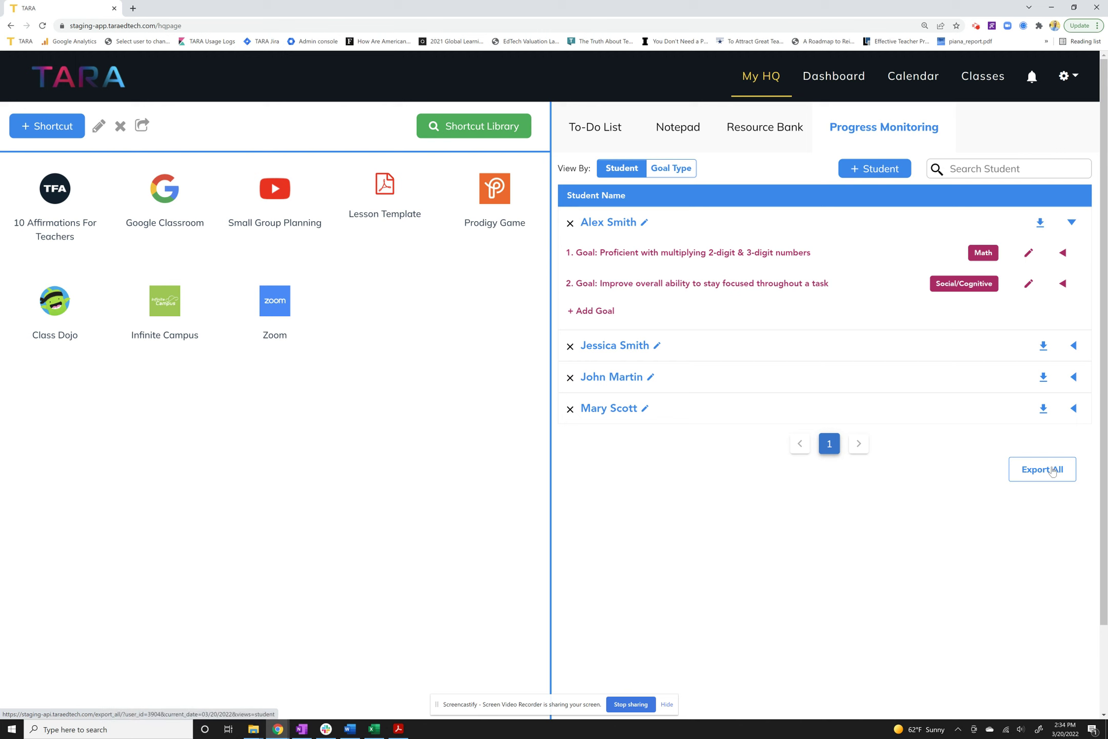
left_click(1040, 224)
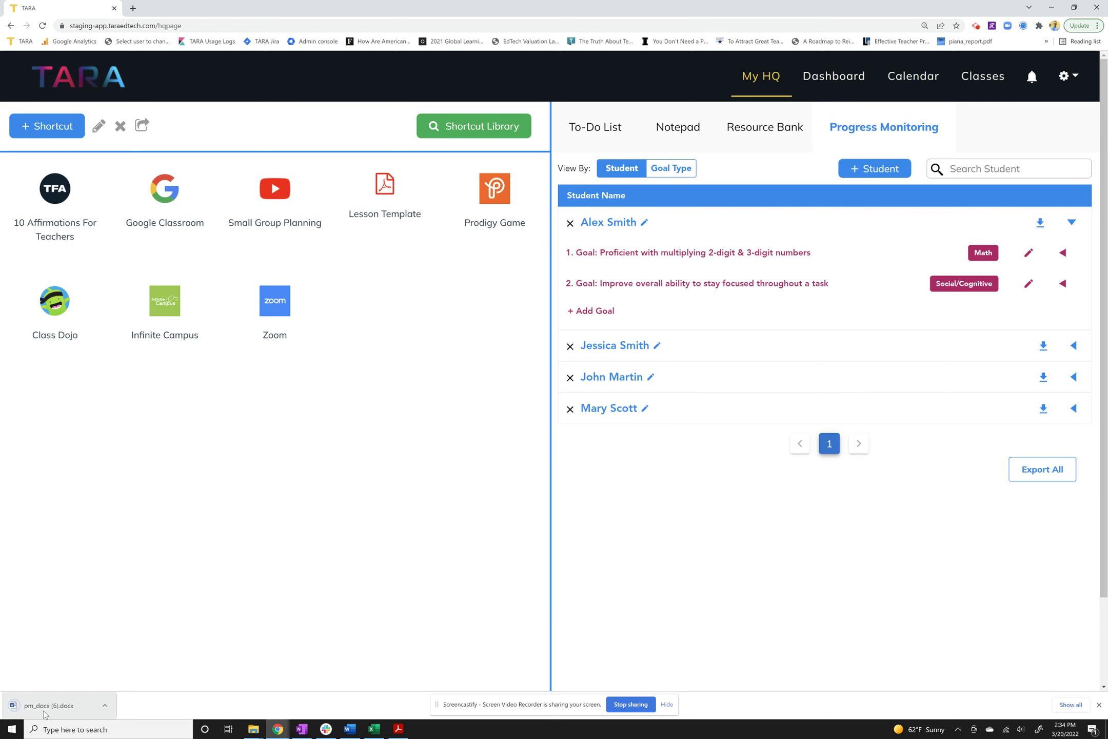
Open the downloaded pm_docx (6).docx report in Word with editing enabled.
left_click(45, 712)
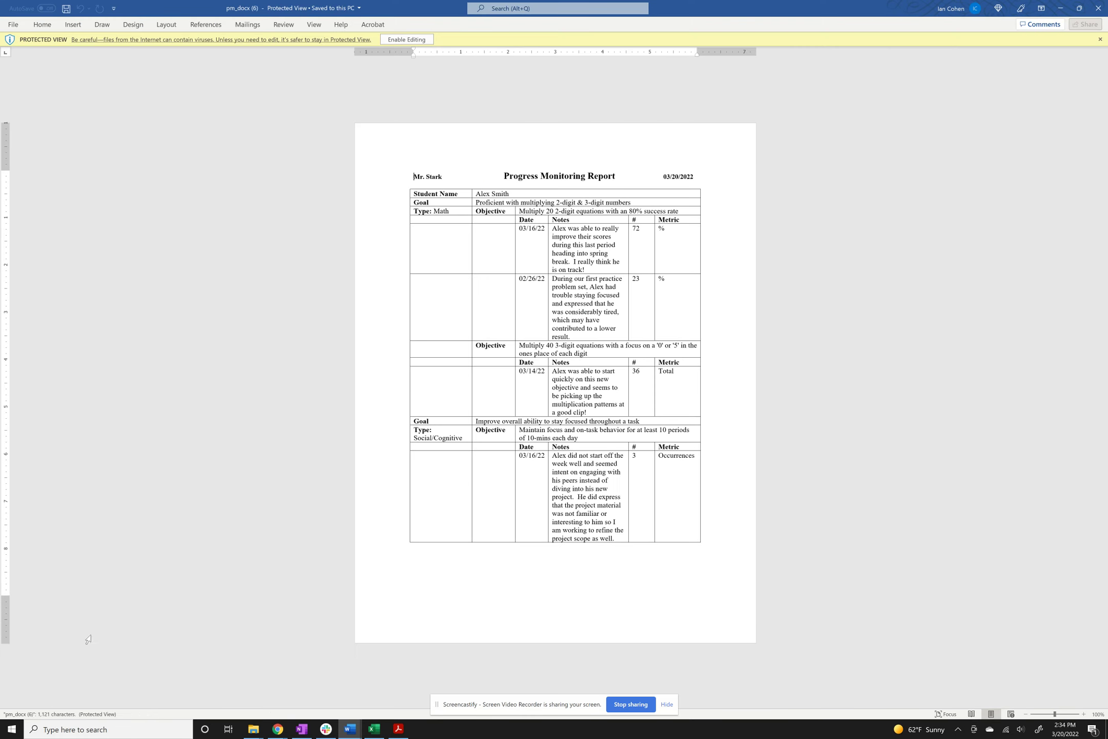
left_click(405, 39)
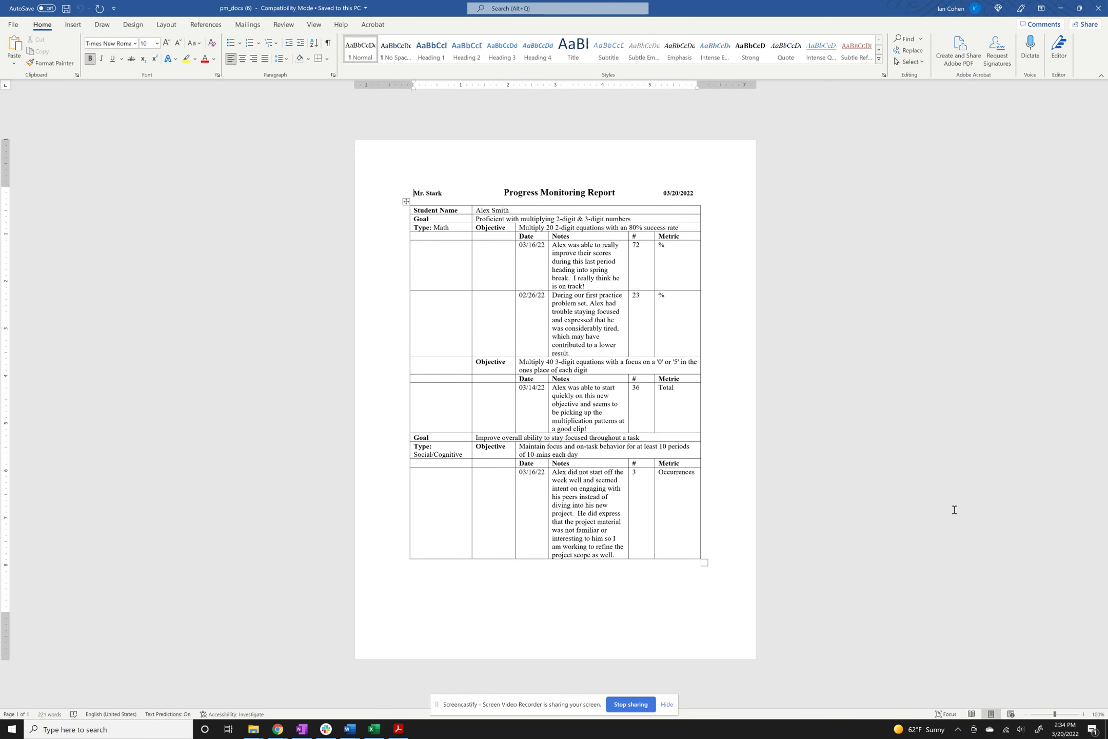
scroll(1001, 676, "up", 10, "ctrl")
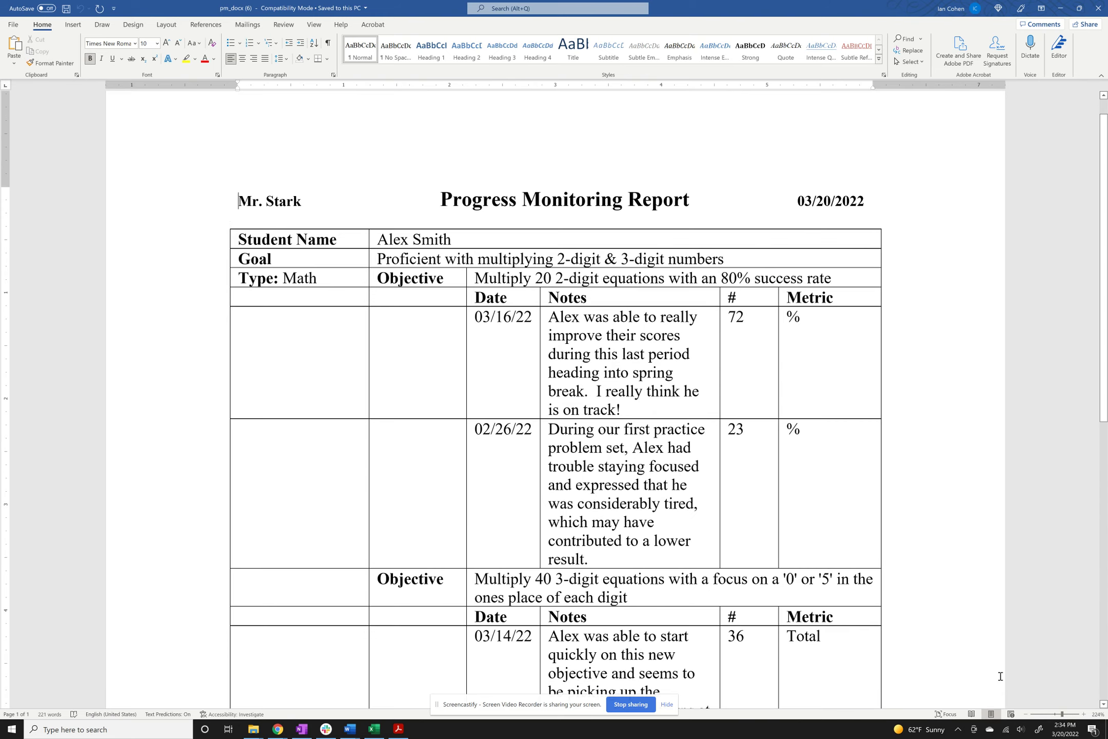
Review the first and second objectives in the report's Math and Social/Cognitive goals table.
left_click(268, 278)
left_click_drag(486, 277, 790, 279)
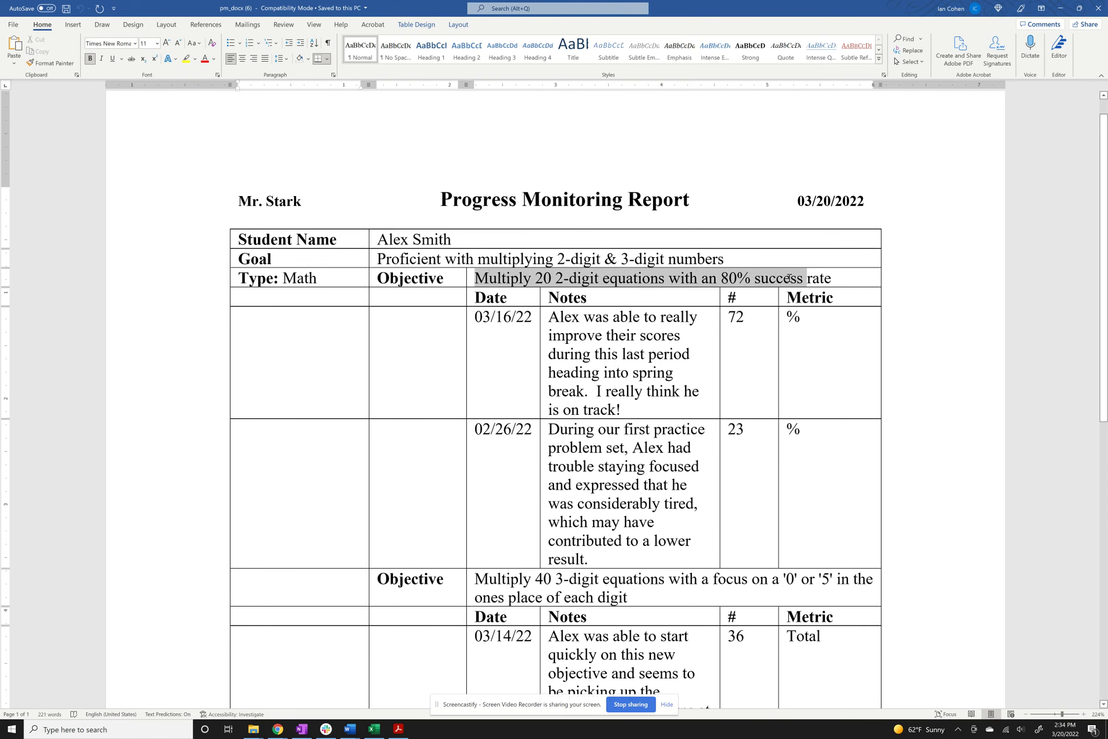
left_click(682, 345)
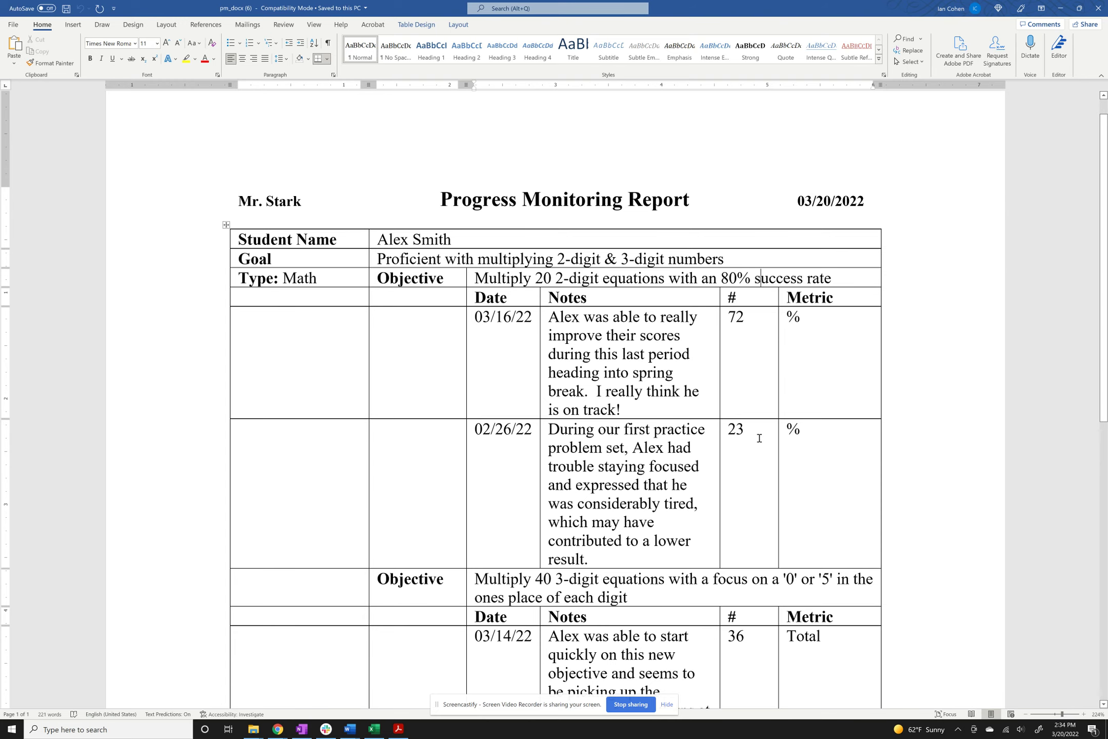
scroll(754, 440, "down", 5)
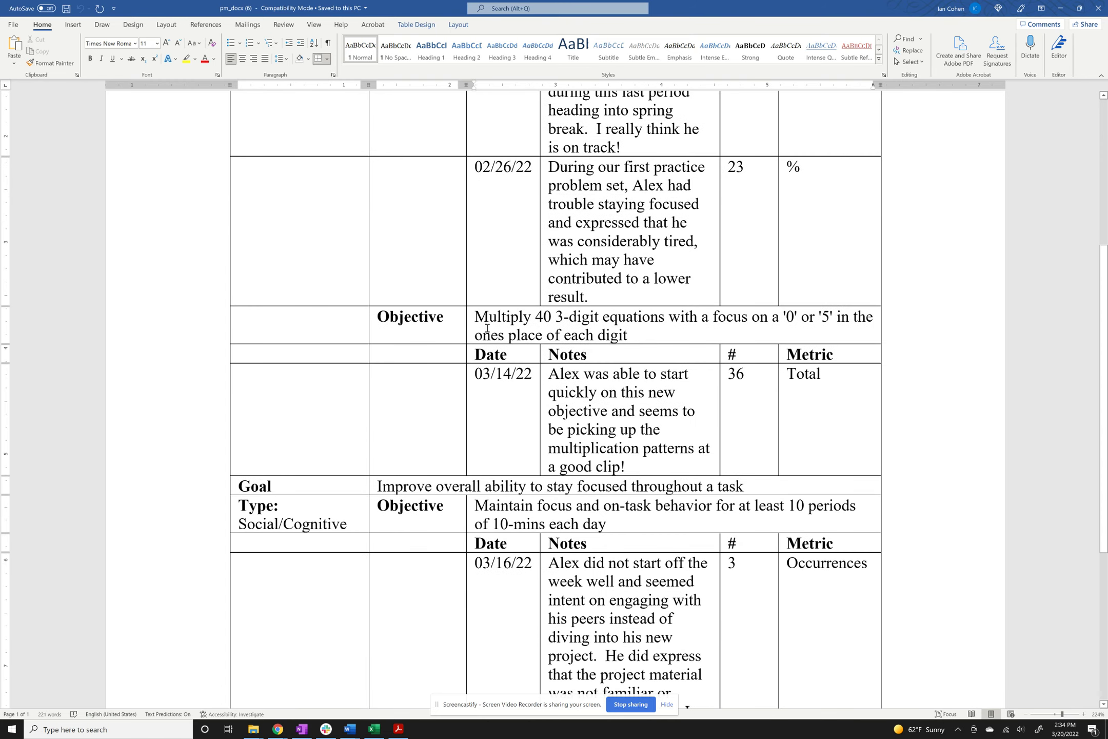
left_click_drag(488, 329, 802, 331)
left_click(803, 333)
scroll(805, 444, "down", 2)
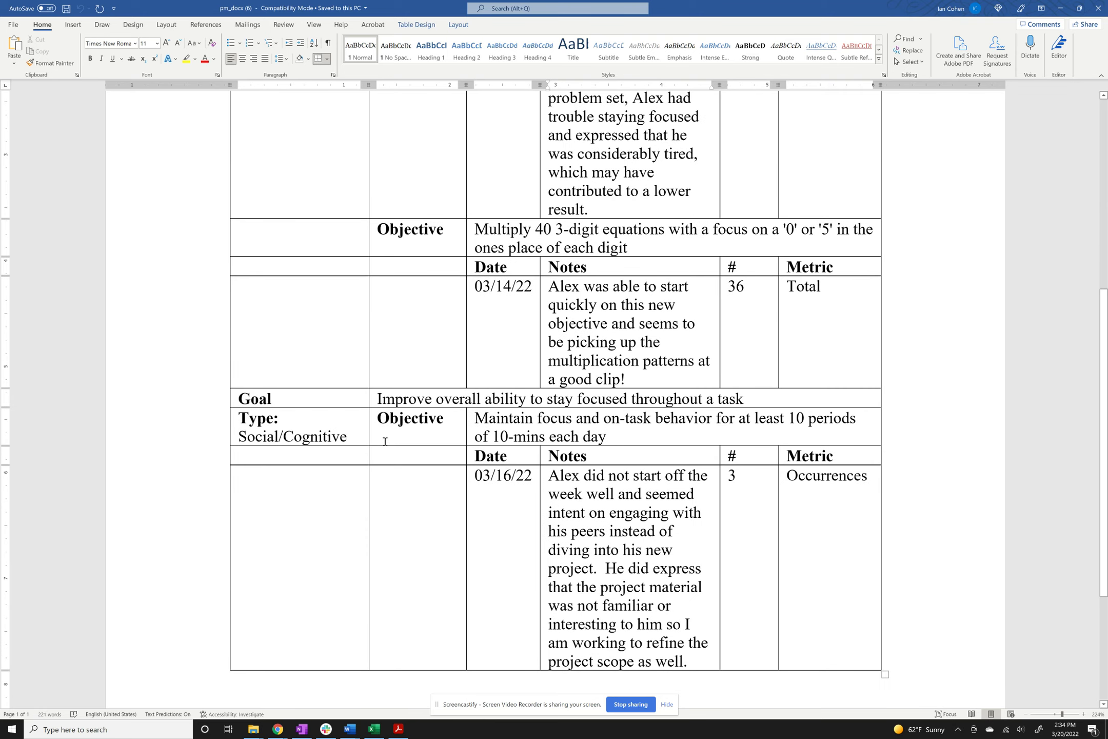
scroll(385, 441, "up", 9)
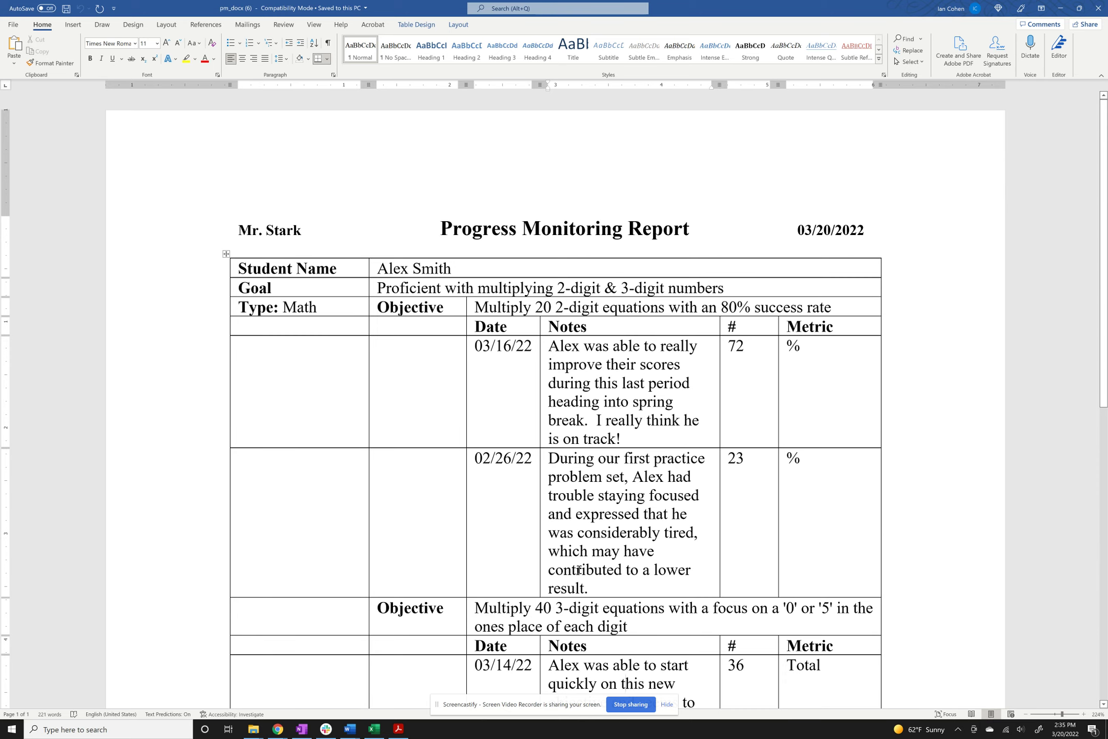
key("alt+Tab")
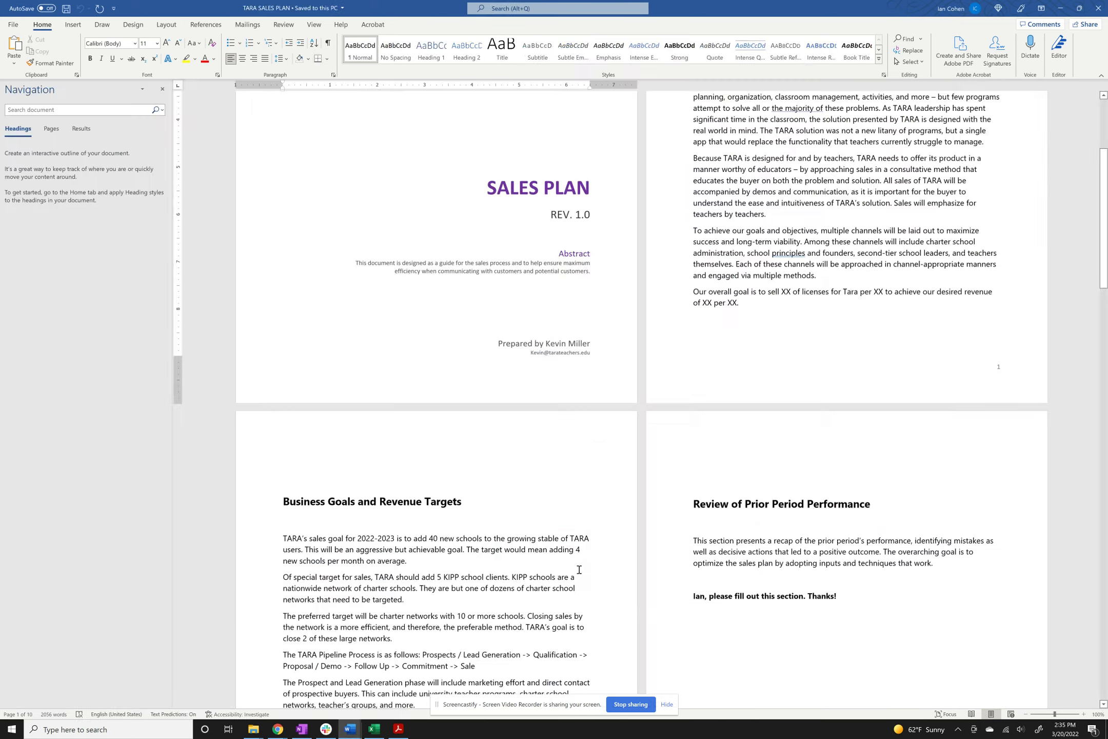
Return to TARA's Progress Monitoring list and collapse the first student's goals.
key("alt+Tab")
key("alt+Tab")
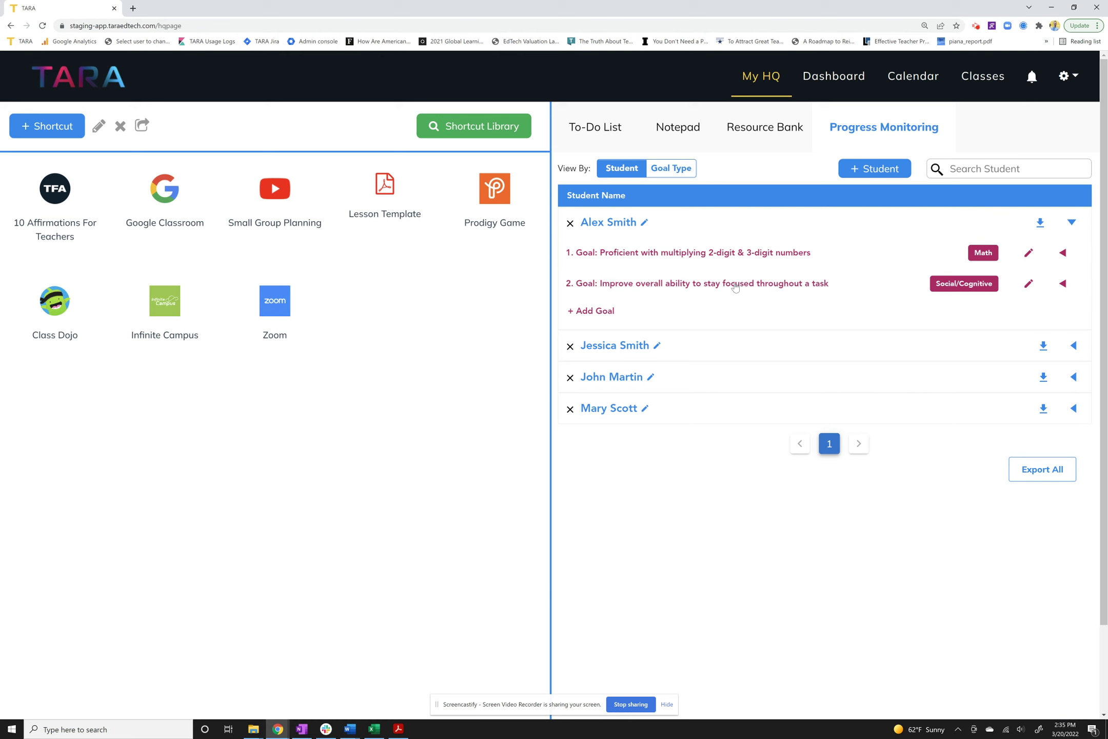
left_click(617, 231)
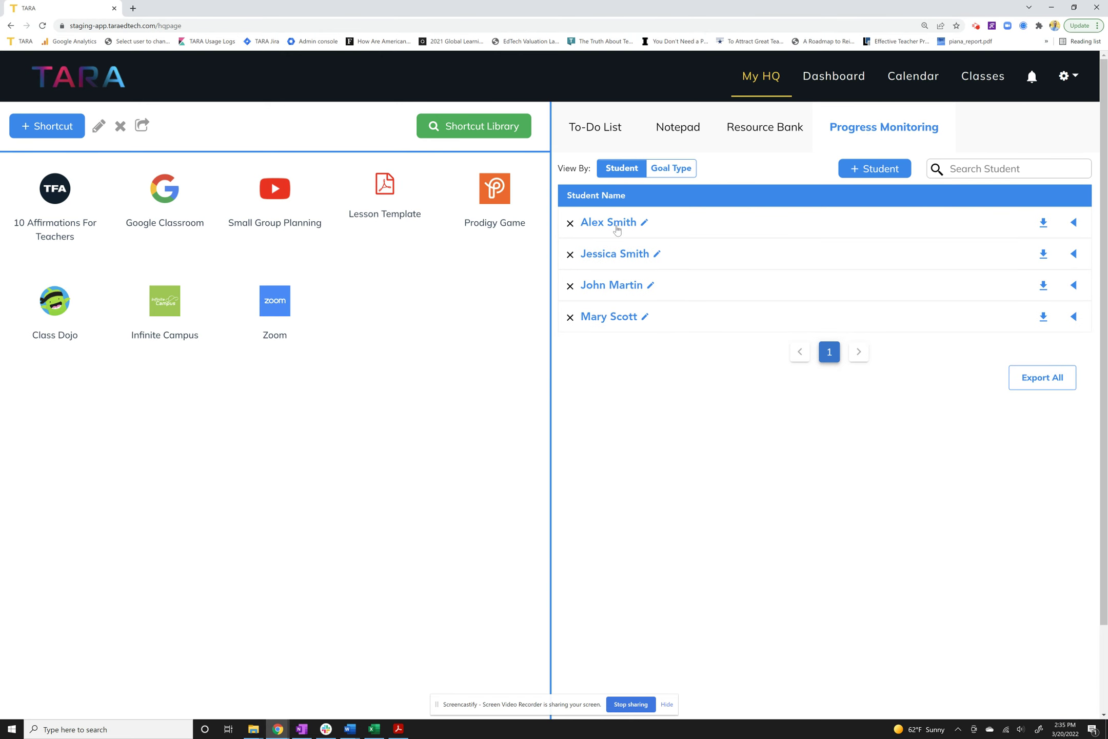